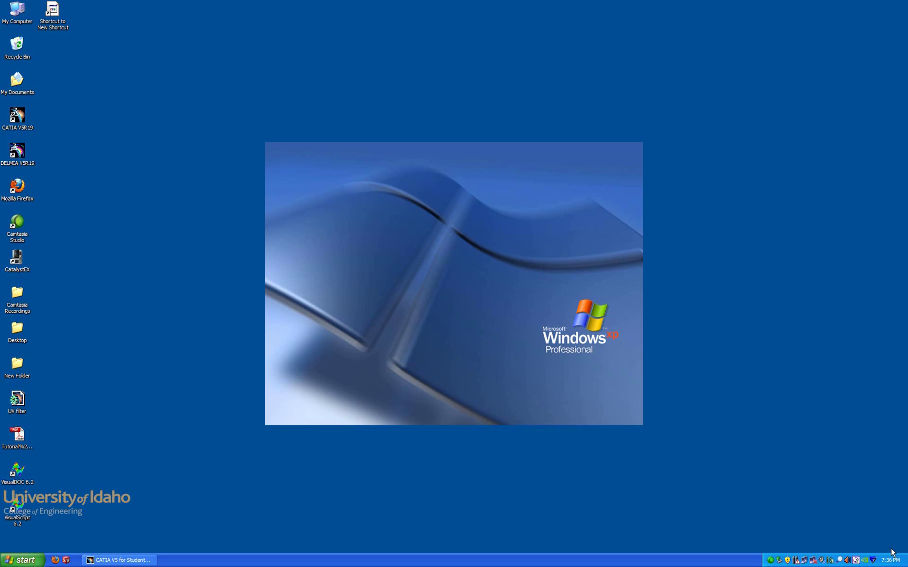
# Switch to CATIA V5 and open the Wireframe and Surface Design workbench
pyautogui.click(140, 560)
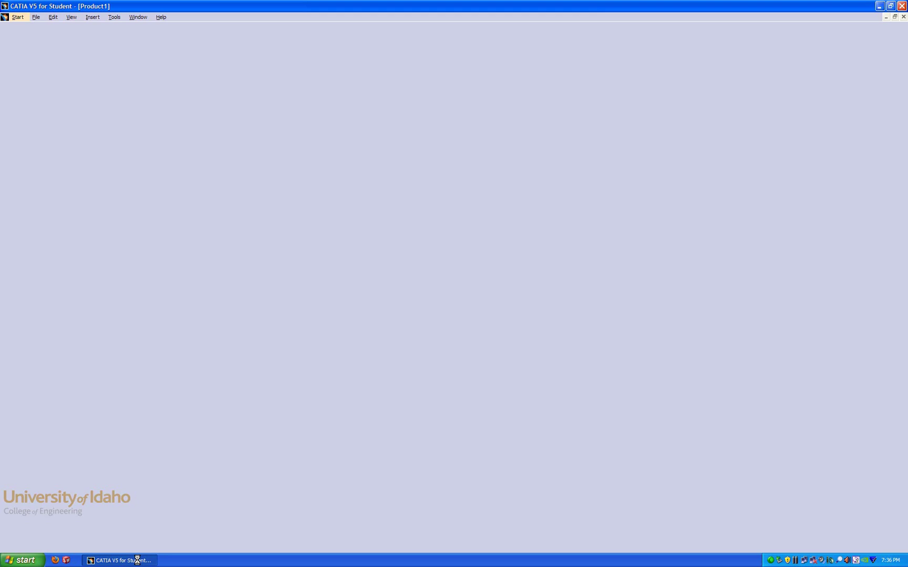
pyautogui.click(18, 17)
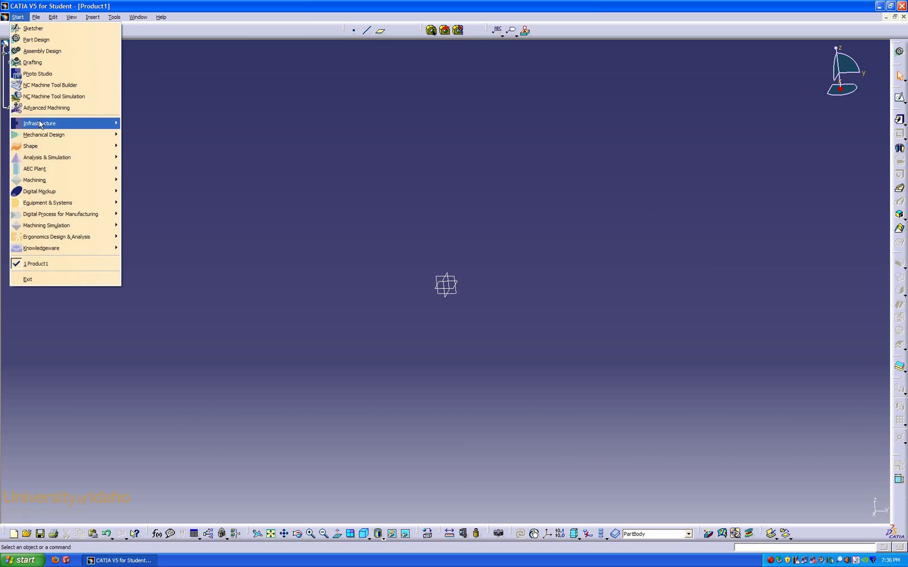
pyautogui.moveTo(96, 140)
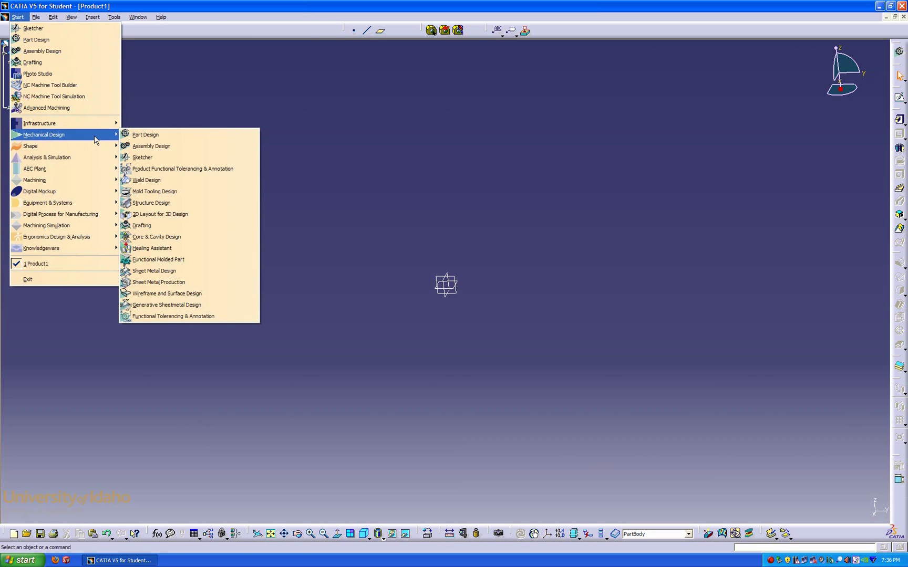
pyautogui.click(178, 293)
# Sketch a three-point spline on the yz plane, curving outward and upward from near the origin as the bowl profile
pyautogui.click(449, 267)
pyautogui.click(899, 94)
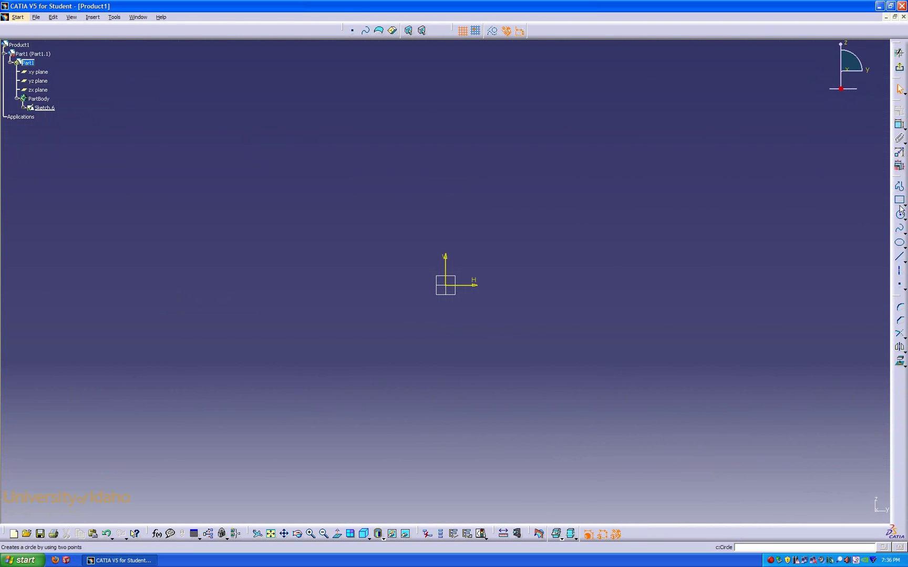
pyautogui.click(899, 229)
pyautogui.click(459, 274)
pyautogui.click(545, 236)
pyautogui.click(582, 89)
pyautogui.press('Escape')
pyautogui.click(899, 66)
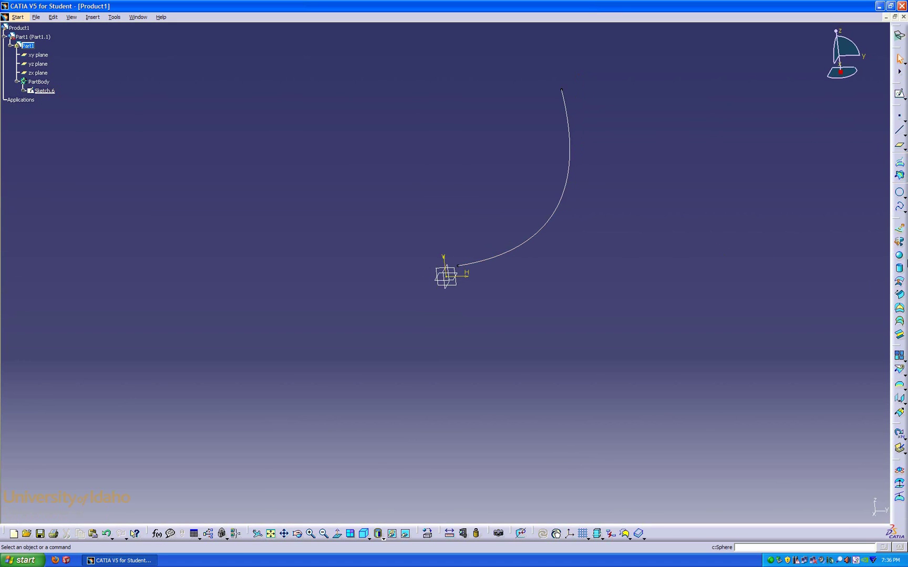
# Revolve the spline 180 degrees each way about the sketch's vertical axis to form the bowl, and hide the profile sketch
pyautogui.click(899, 243)
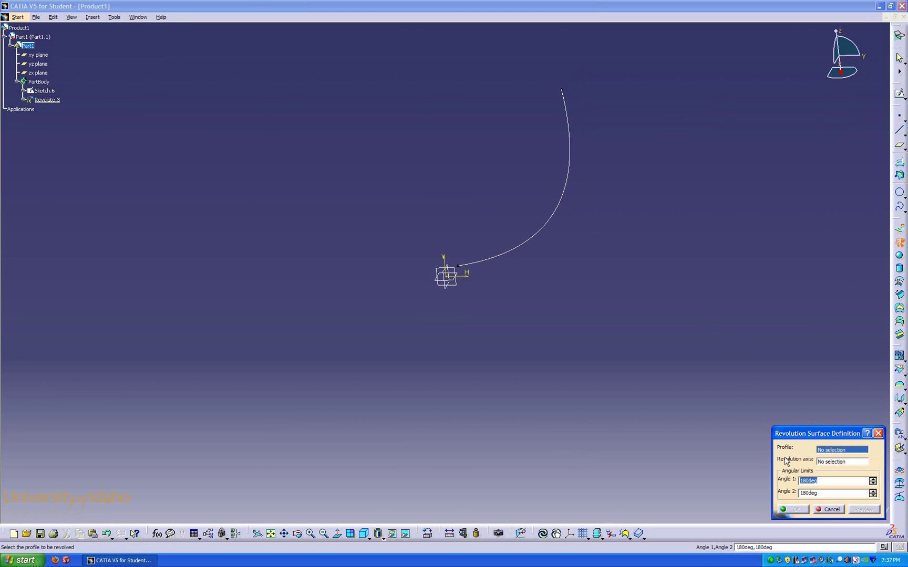
pyautogui.click(570, 188)
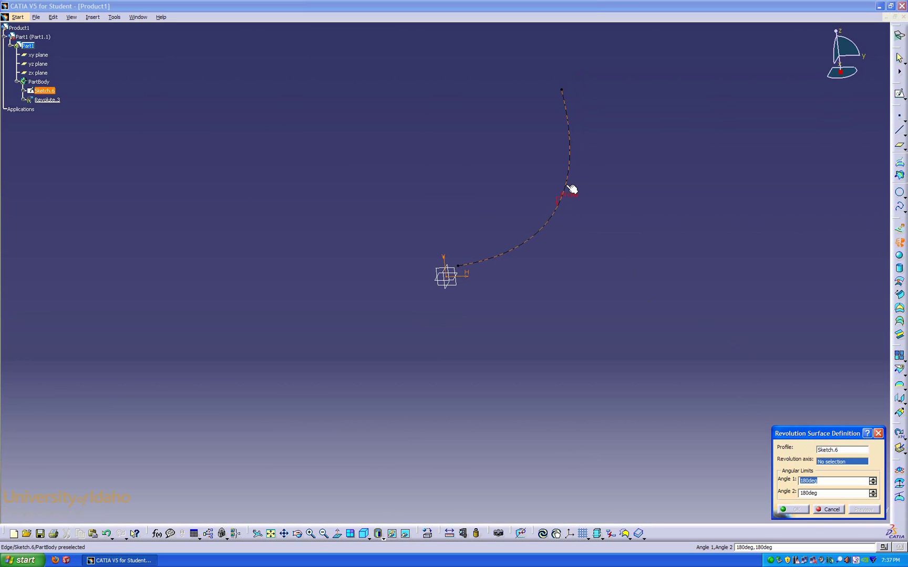
pyautogui.click(448, 260)
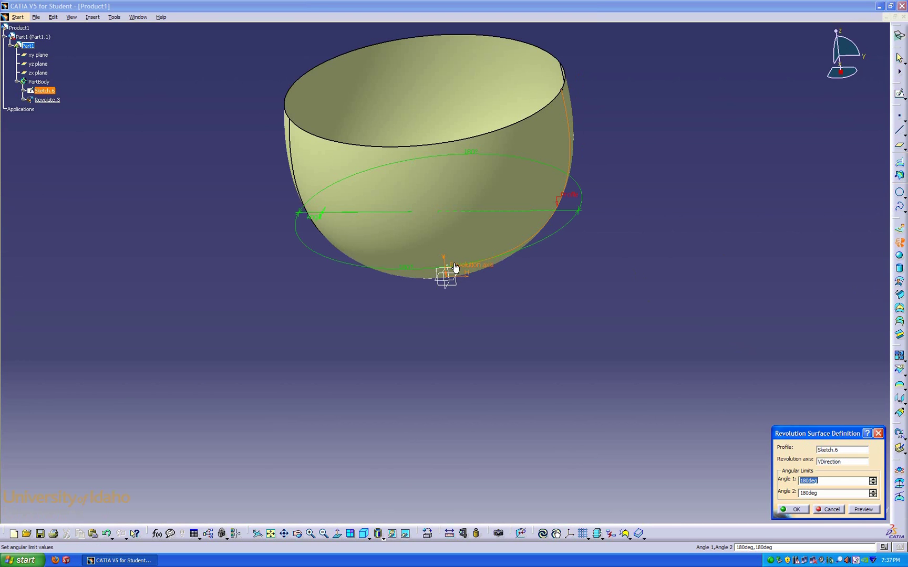
pyautogui.moveTo(661, 266); pyautogui.dragTo(537, 161, button='middle')
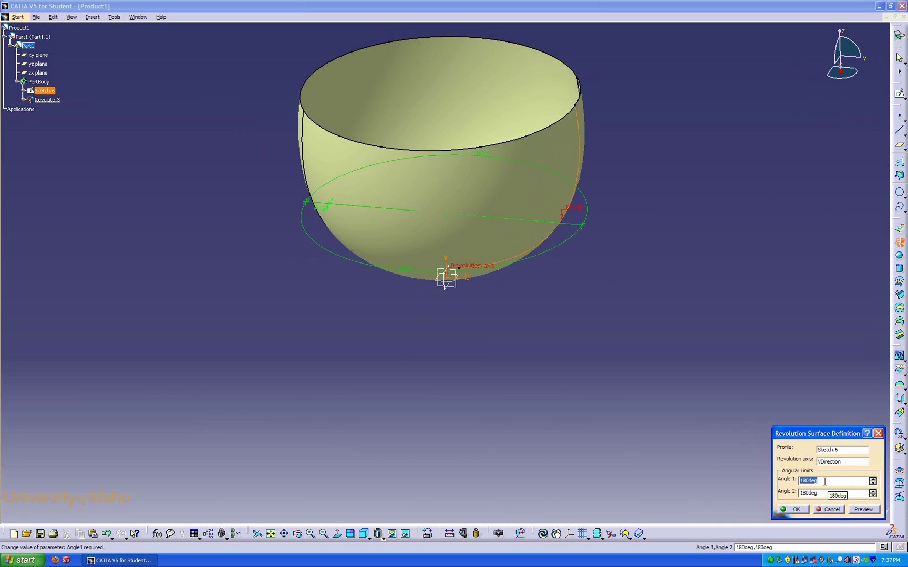
pyautogui.click(796, 509)
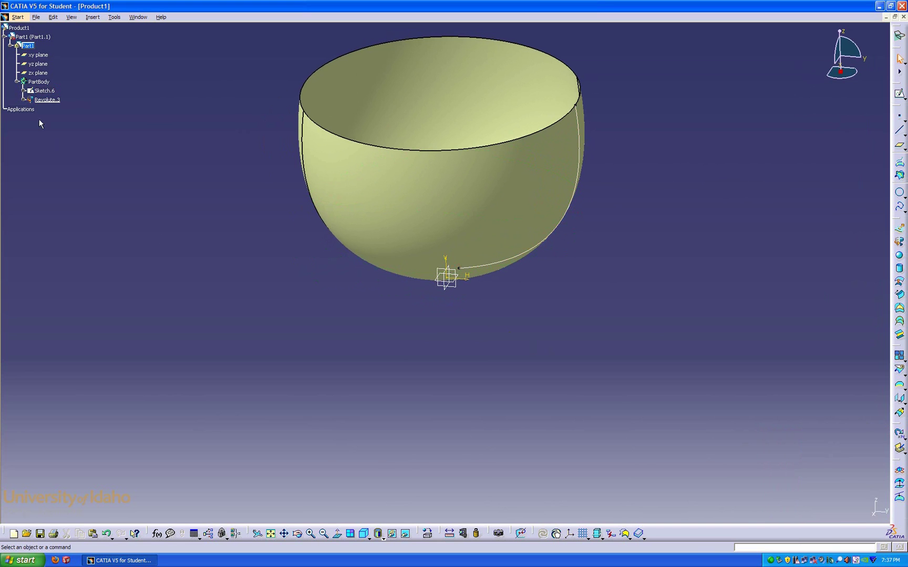
pyautogui.rightClick(40, 90)
pyautogui.click(58, 119)
# Extrude the circular edge at the bowl's base about 6.73 in downward, using the xy plane as direction, to form the stem
pyautogui.moveTo(140, 167); pyautogui.dragTo(598, 423, button='middle')
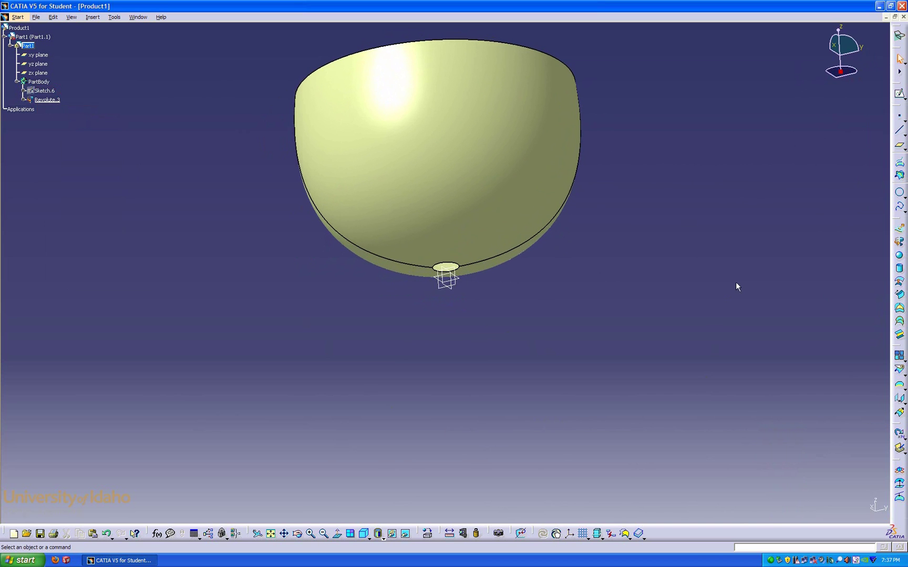
pyautogui.click(899, 229)
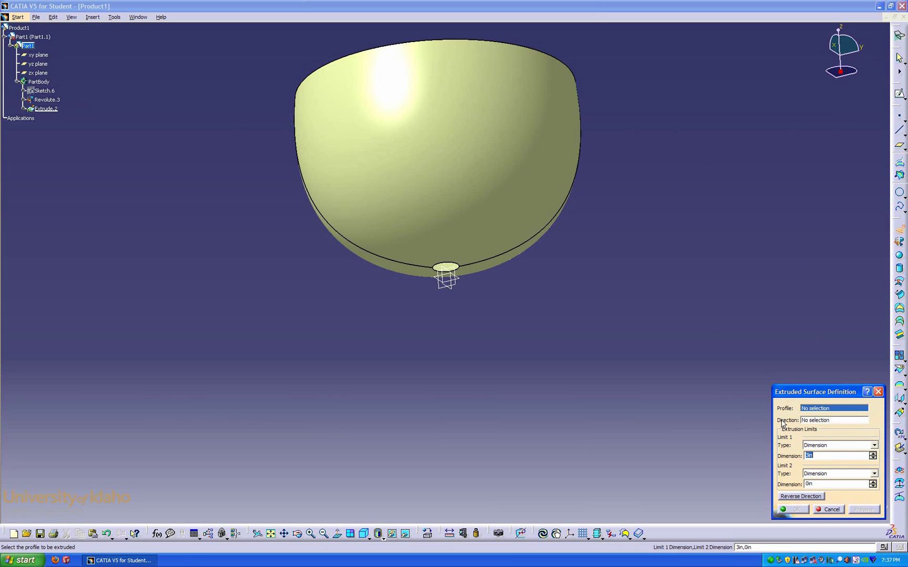
pyautogui.click(450, 266)
pyautogui.moveTo(422, 345); pyautogui.dragTo(454, 286, button='middle')
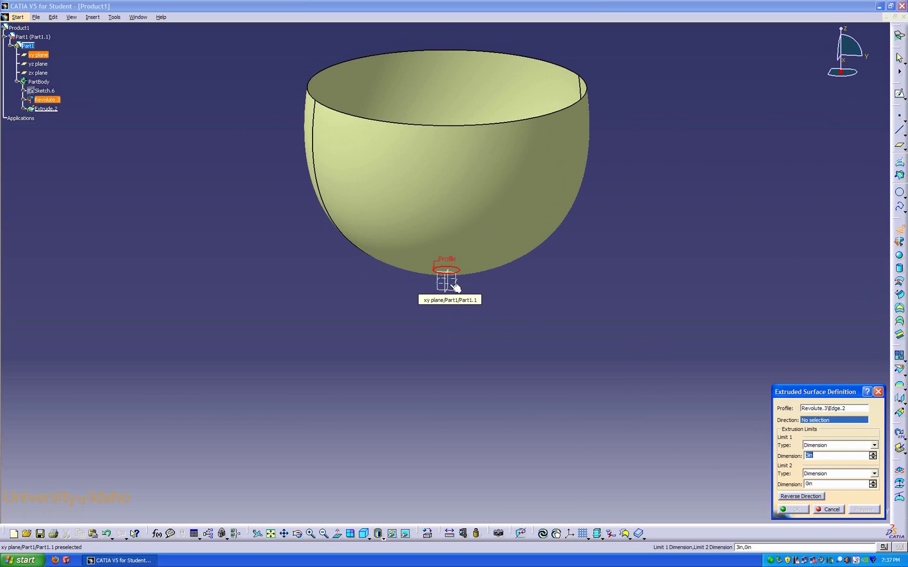
pyautogui.click(455, 287)
pyautogui.moveTo(451, 285); pyautogui.dragTo(453, 286, button='middle')
pyautogui.moveTo(433, 172); pyautogui.dragTo(454, 188, button='middle')
pyautogui.click(804, 496)
pyautogui.moveTo(578, 444); pyautogui.dragTo(447, 399, button='middle')
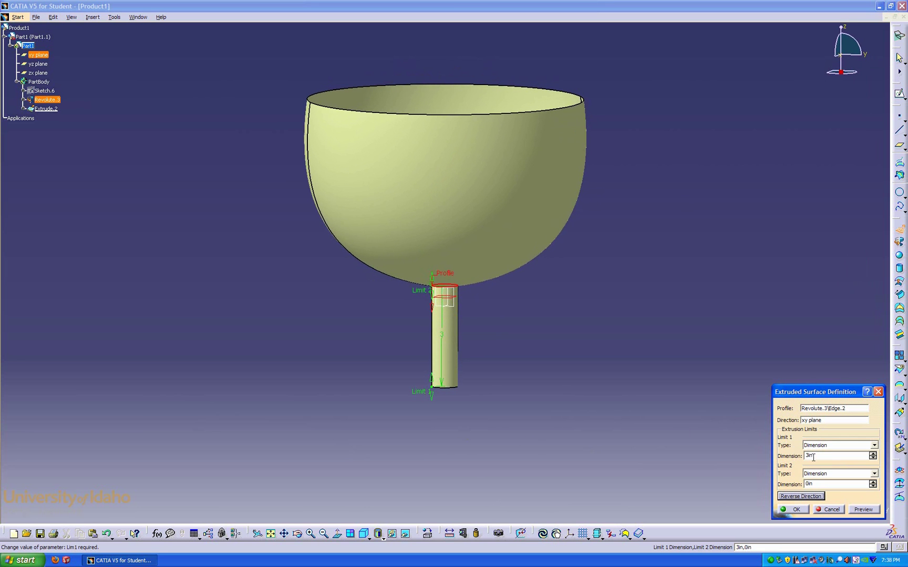
pyautogui.moveTo(433, 397); pyautogui.dragTo(436, 517)
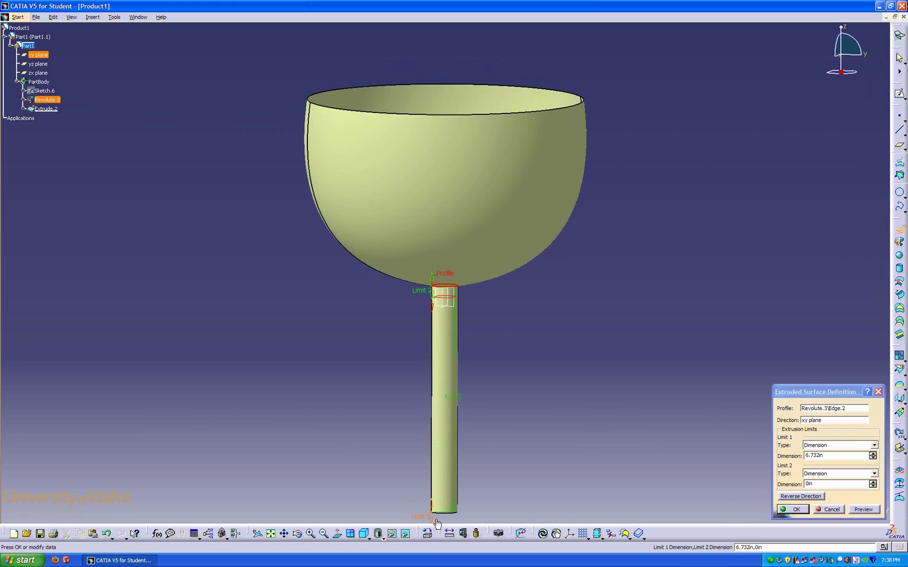
pyautogui.click(799, 510)
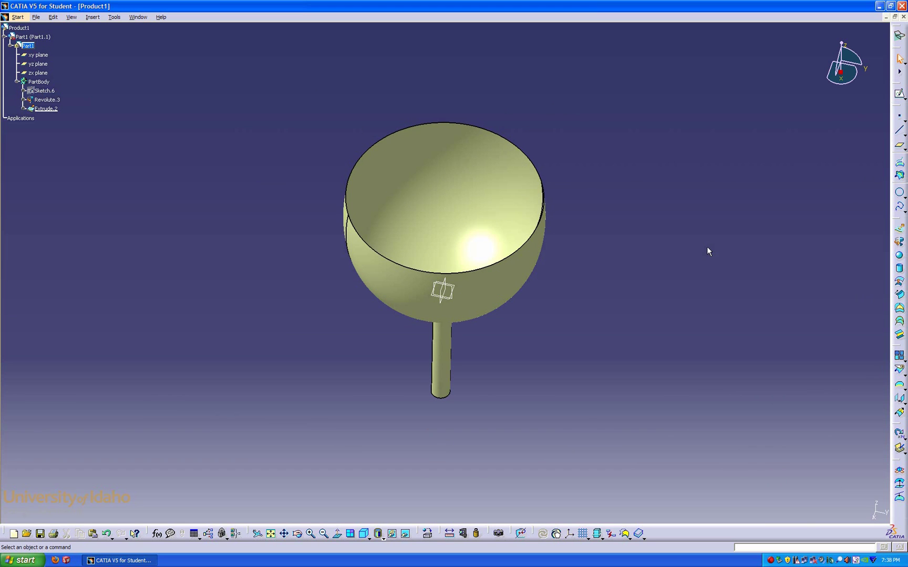
# Create a reference plane offset about 6.81 in below the xy plane, just beneath the end of the stem
pyautogui.click(461, 290)
pyautogui.click(899, 145)
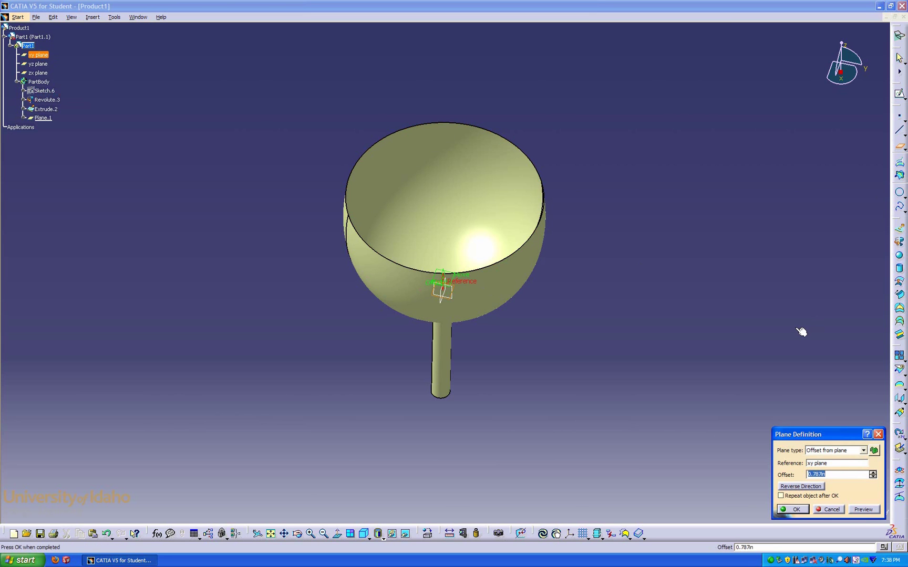
pyautogui.moveTo(499, 366); pyautogui.dragTo(498, 365, button='middle')
pyautogui.click(804, 484)
pyautogui.moveTo(443, 314); pyautogui.dragTo(444, 469)
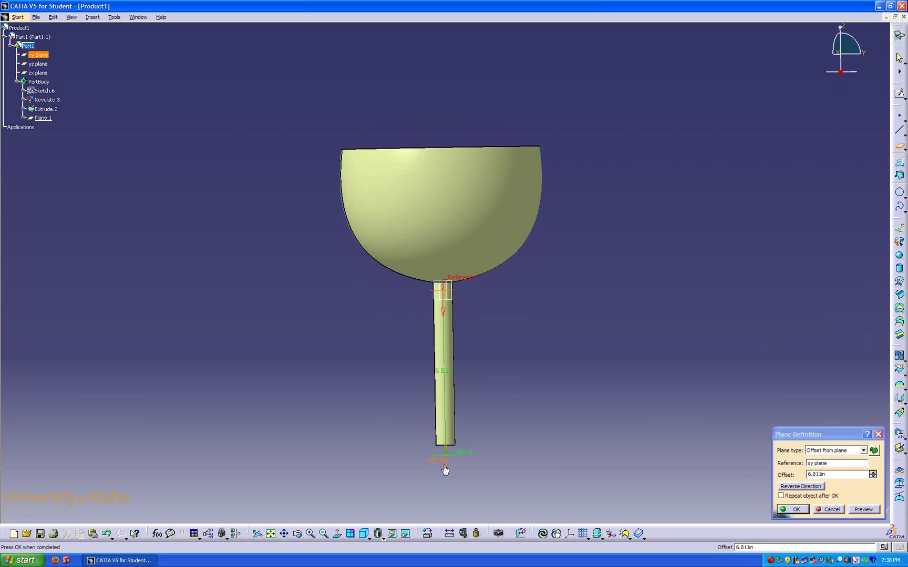
pyautogui.click(796, 510)
# Sketch a circle centred on the origin of the new offset plane, slightly smaller than the bowl's rim
pyautogui.moveTo(661, 410); pyautogui.dragTo(482, 435, button='middle')
pyautogui.click(439, 438)
pyautogui.click(899, 93)
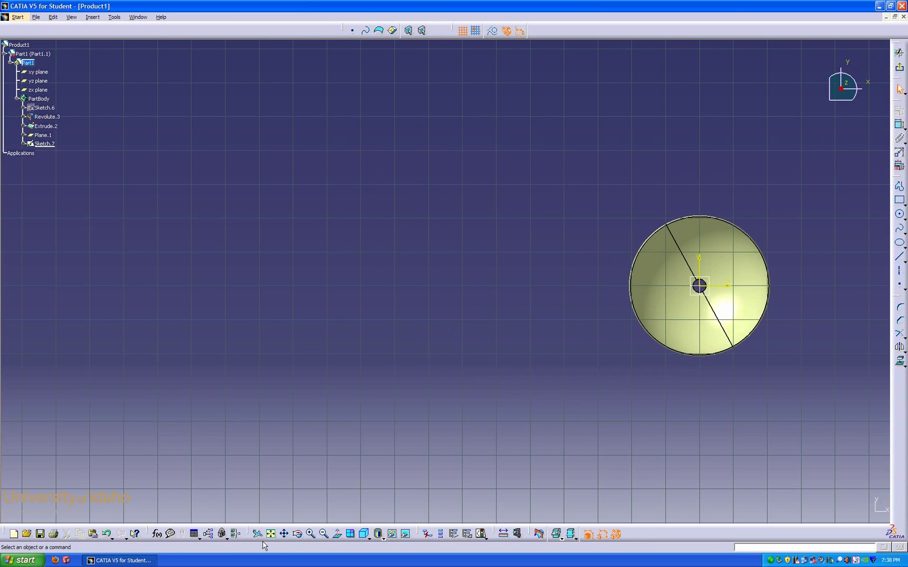
pyautogui.click(898, 215)
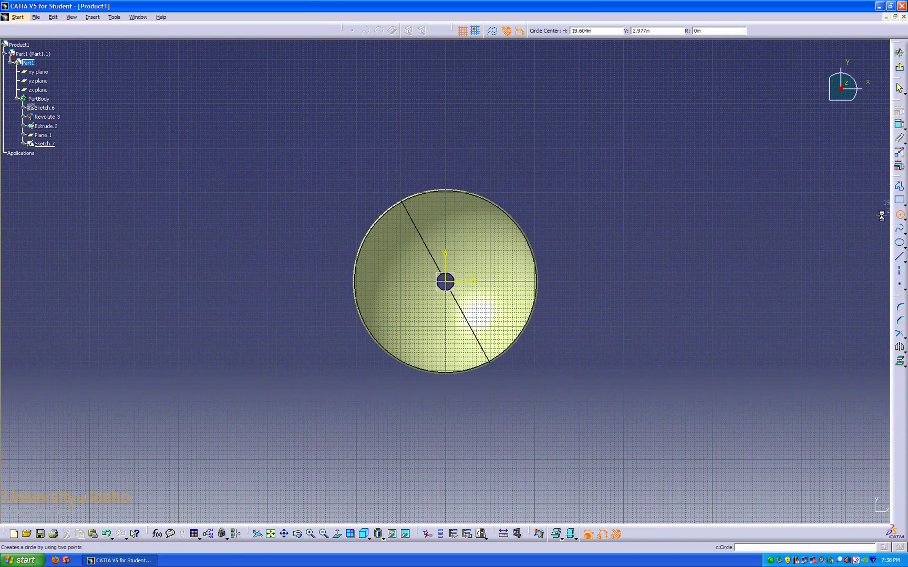
pyautogui.click(446, 282)
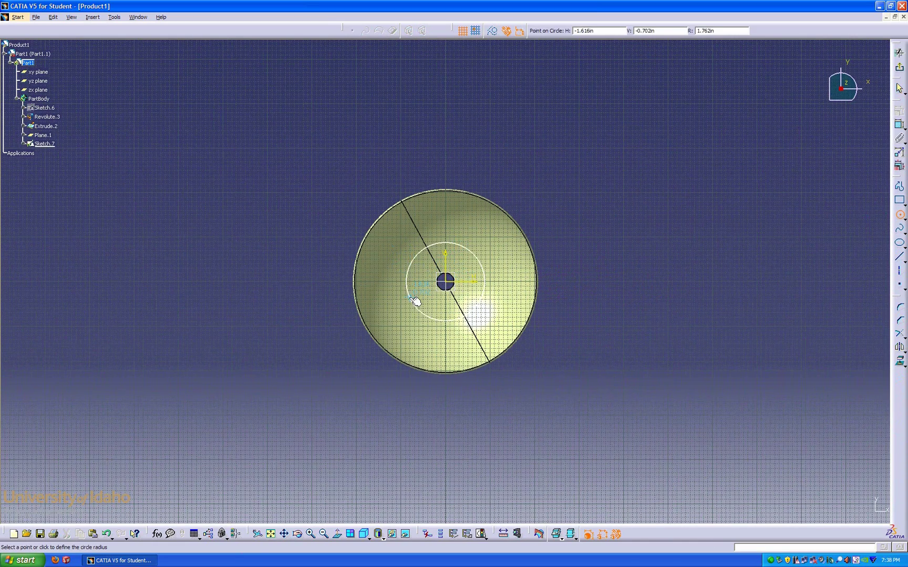
pyautogui.click(389, 318)
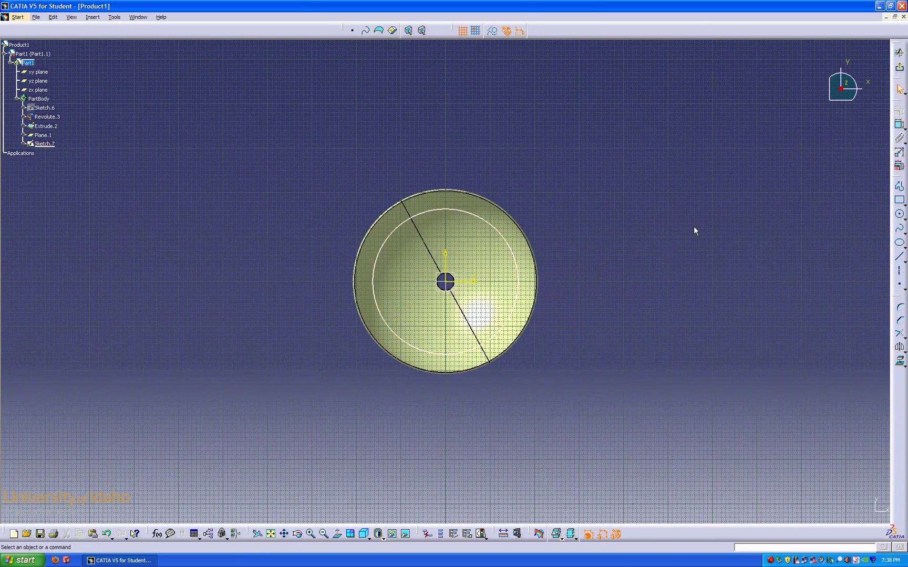
pyautogui.click(900, 66)
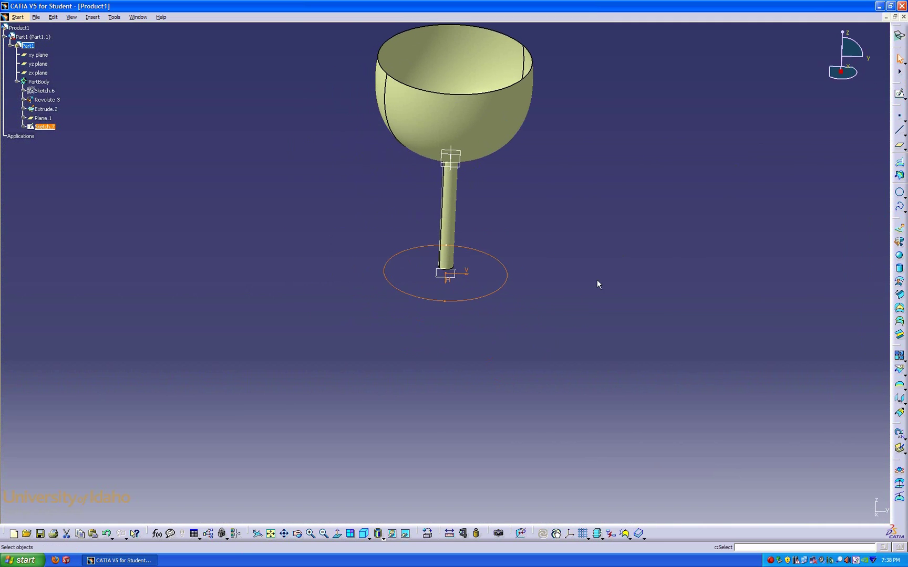
# Create a multi-sections surface between the base circle and the stem's lower edge to form the foot
pyautogui.click(899, 321)
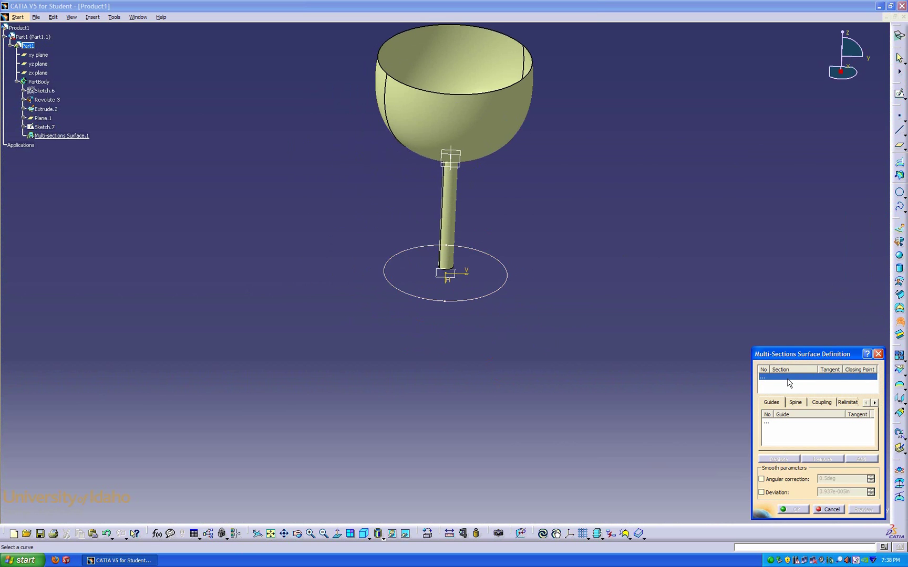
pyautogui.hotkey('ctrl', 'pageup')
pyautogui.hotkey('ctrl', 'pageup')
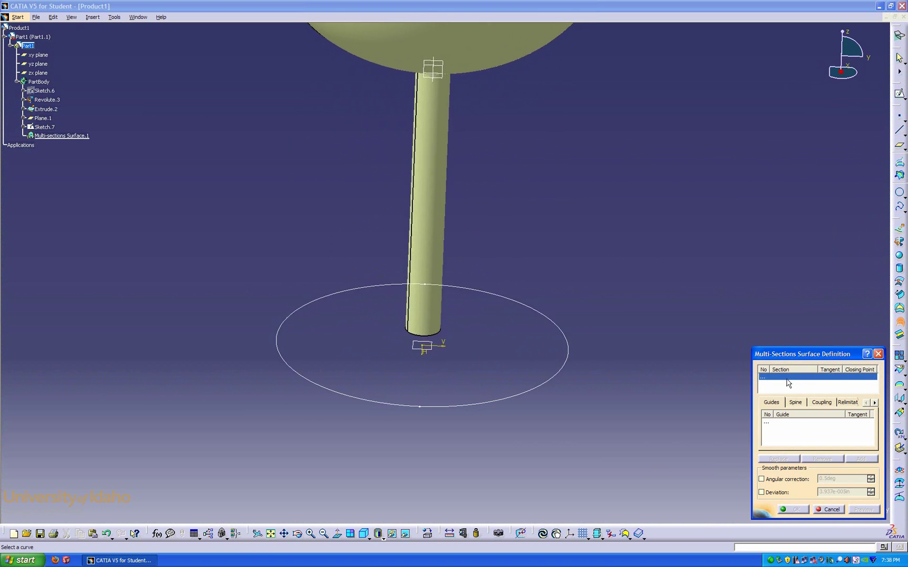
pyautogui.hotkey('shift', 'Up')
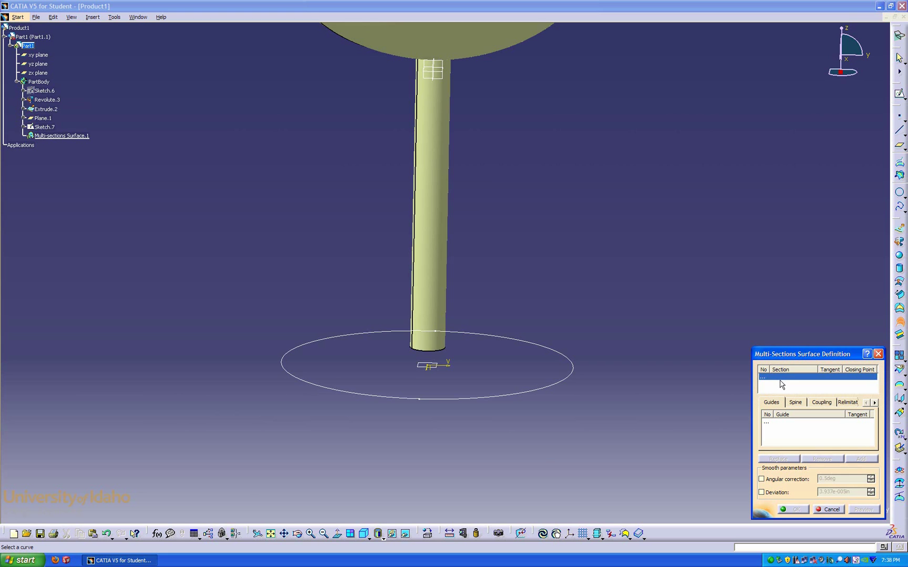
pyautogui.click(490, 402)
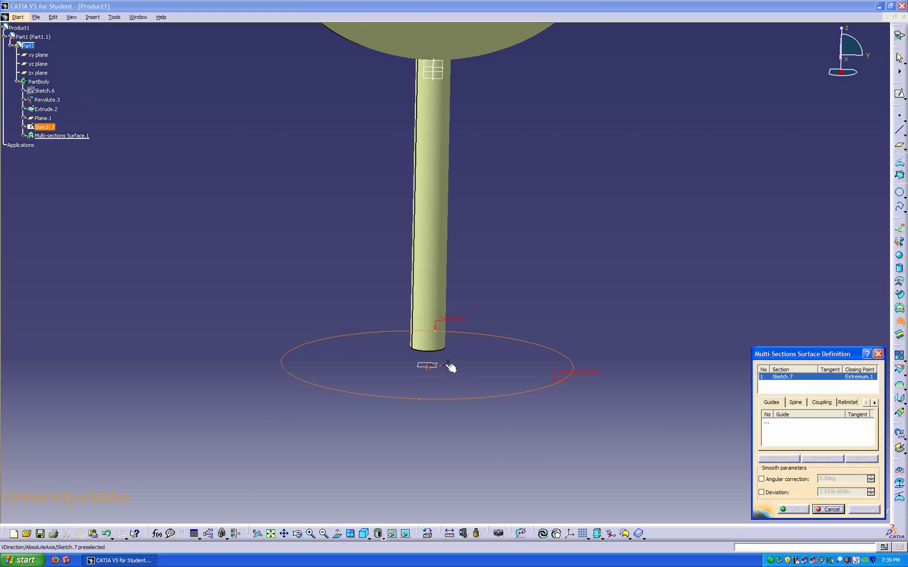
pyautogui.click(434, 350)
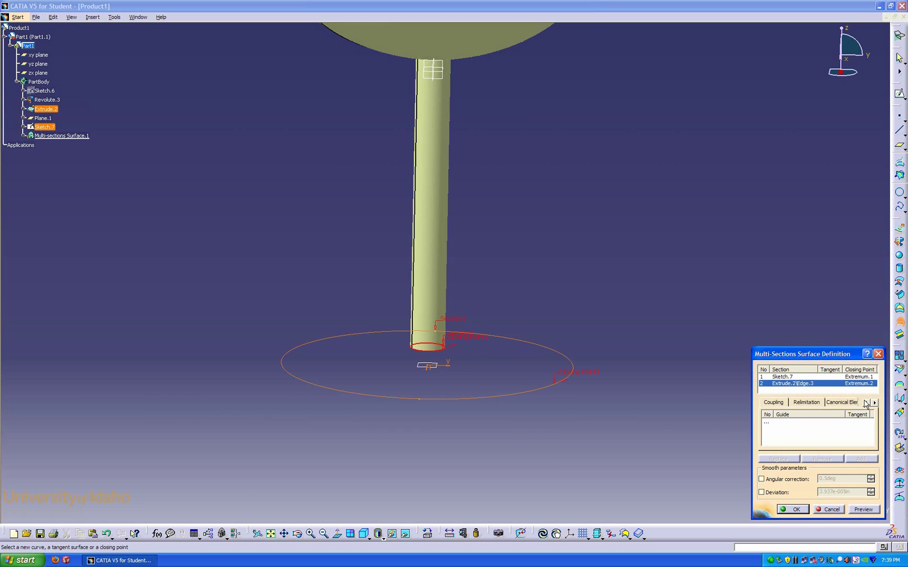
pyautogui.click(864, 402)
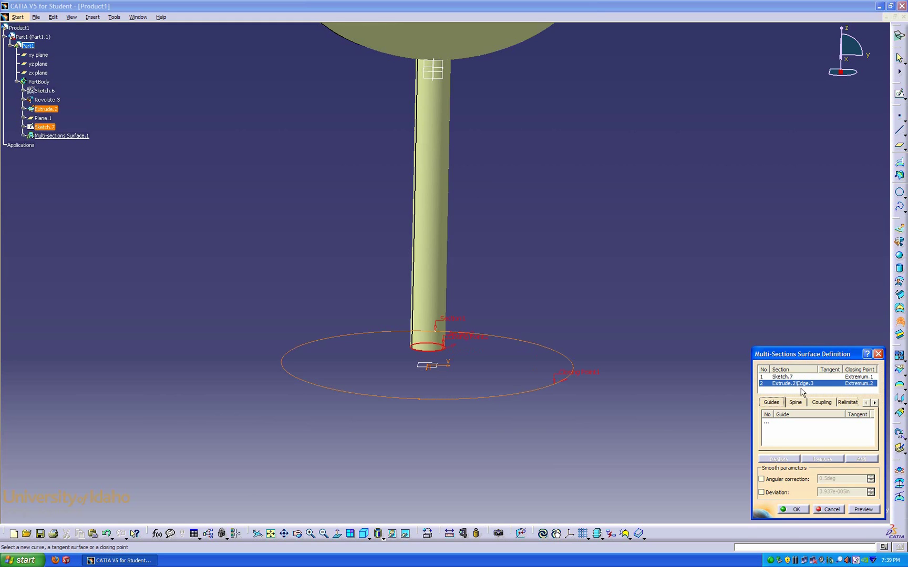
pyautogui.click(871, 510)
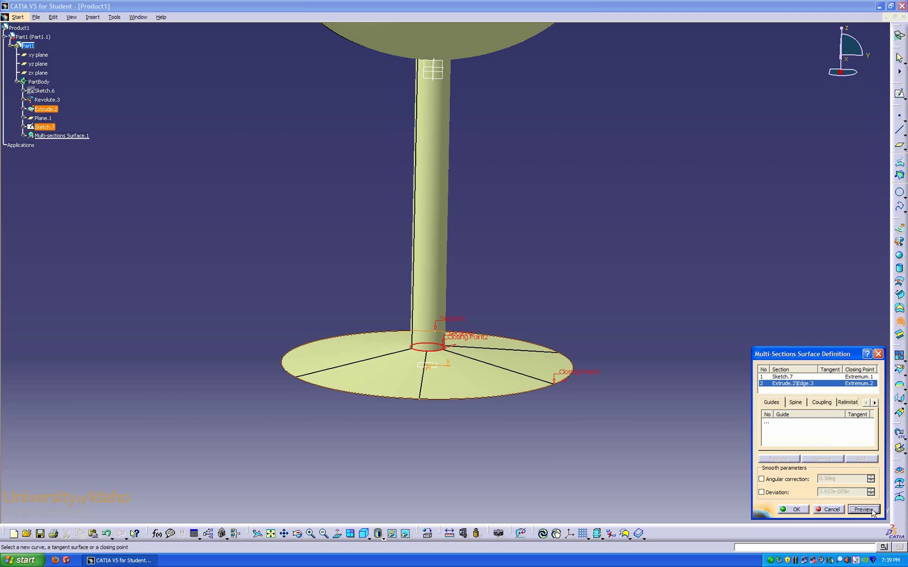
pyautogui.click(799, 509)
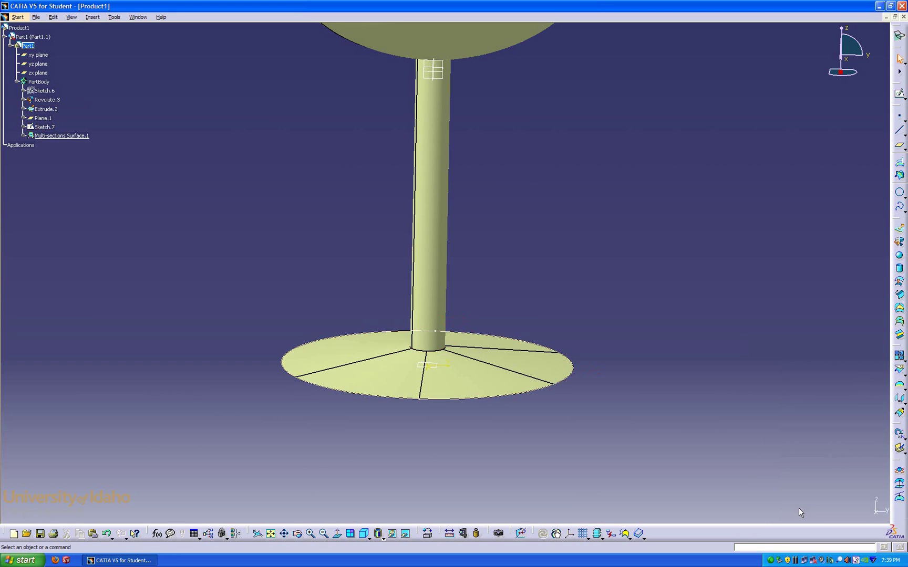
# Examine the foot from below and from the side, including the opening where it meets the stem
pyautogui.hotkey('ctrl', 'Up')
pyautogui.hotkey('ctrl', 'Up')
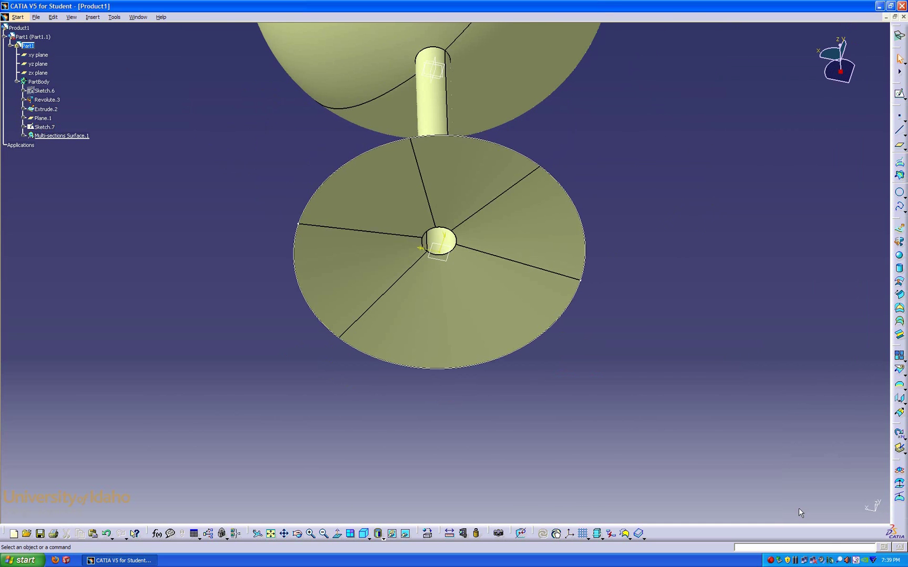
pyautogui.hotkey('ctrl', 'Up')
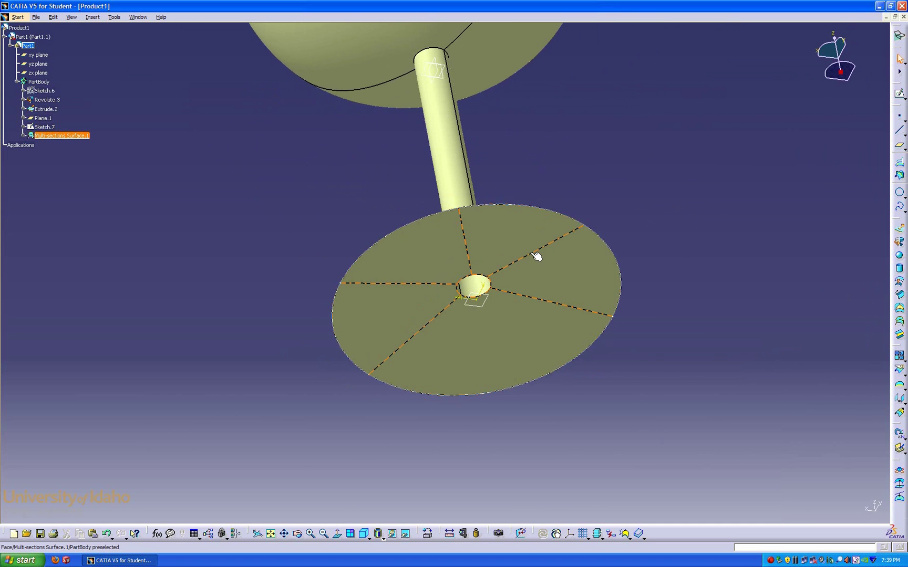
pyautogui.moveTo(538, 254); pyautogui.dragTo(654, 333, button='middle')
pyautogui.hotkey('shift', 'Down')
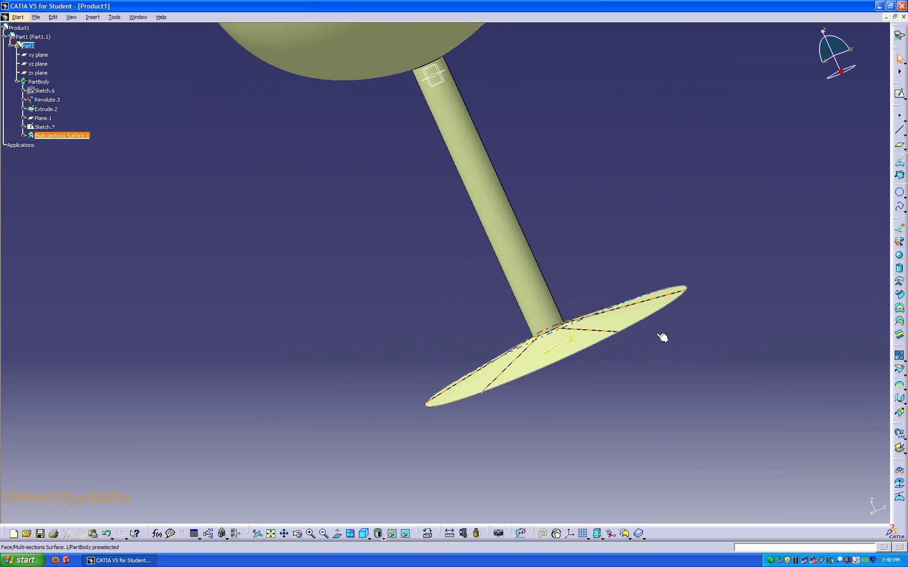
pyautogui.hotkey('shift', 'Up')
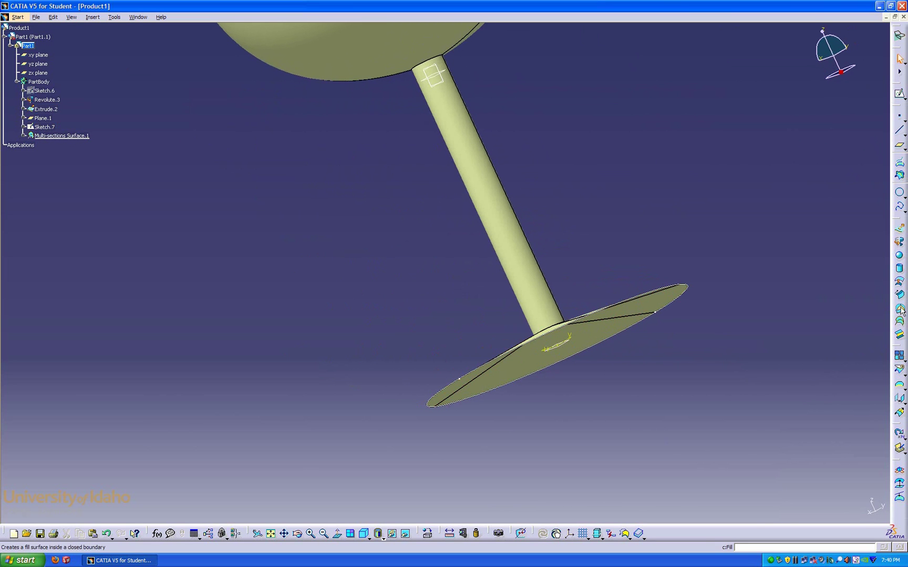
# Close the underside of the foot with a fill surface bounded by the base circle sketch, and hide that sketch
pyautogui.click(901, 311)
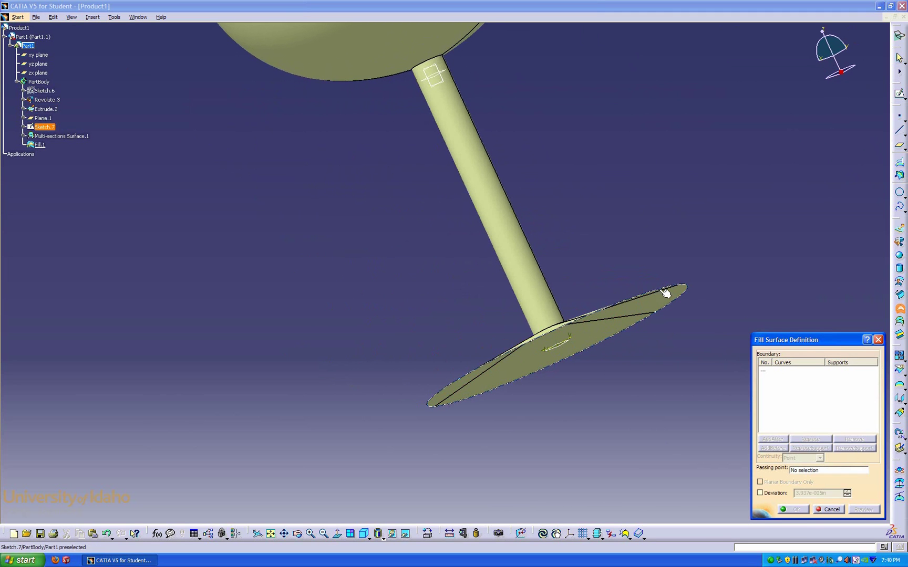
pyautogui.hotkey('ctrl', 'Down')
pyautogui.hotkey('ctrl', 'Down')
pyautogui.hotkey('ctrl', 'Down')
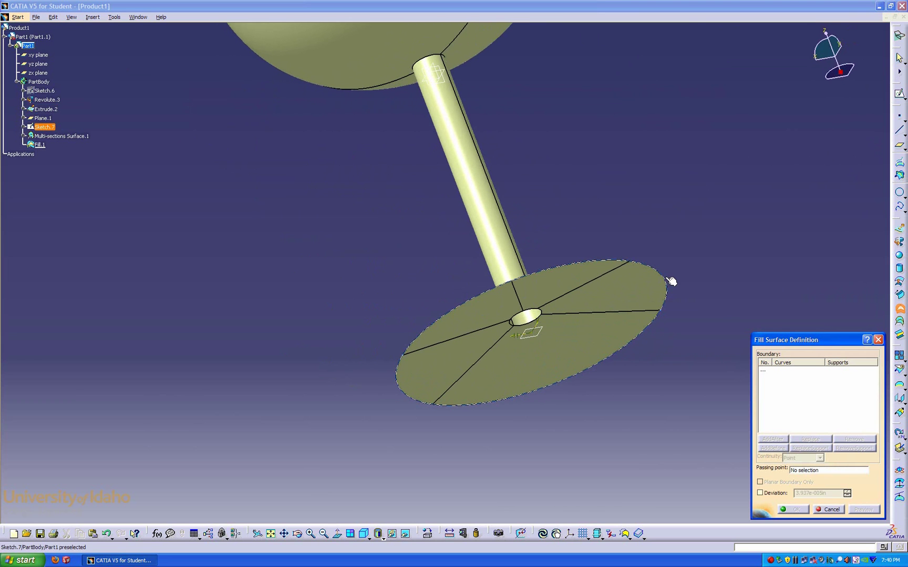
pyautogui.click(671, 281)
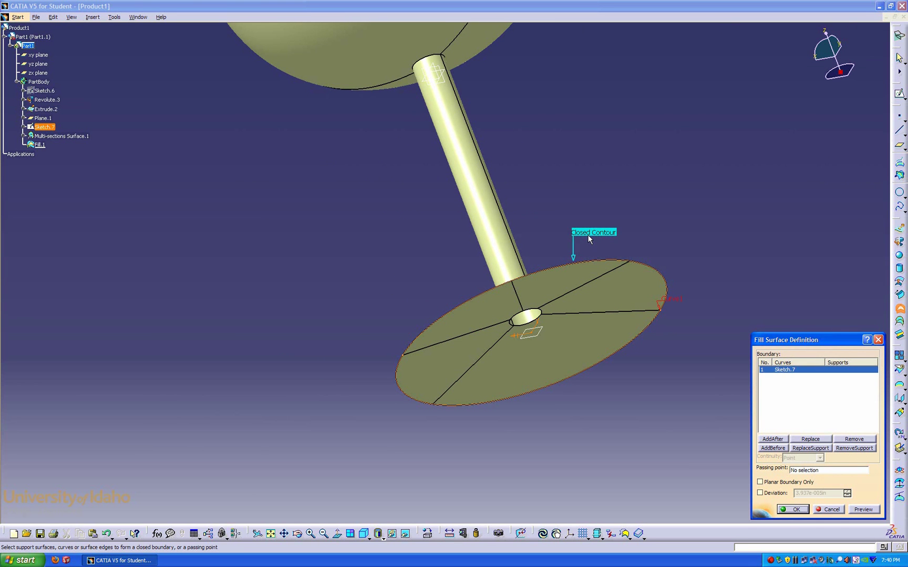
pyautogui.moveTo(588, 235); pyautogui.dragTo(663, 265, button='middle')
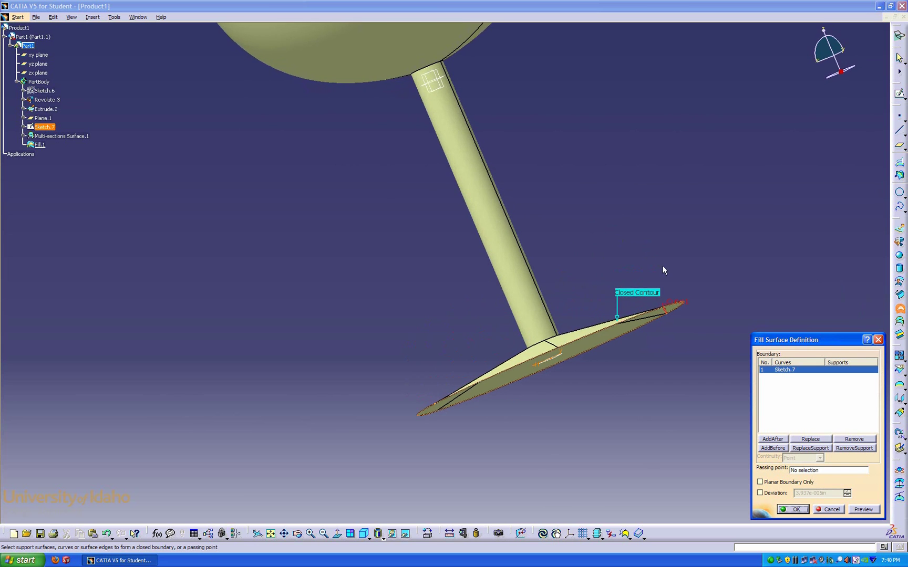
pyautogui.click(874, 509)
pyautogui.click(874, 509)
pyautogui.click(796, 509)
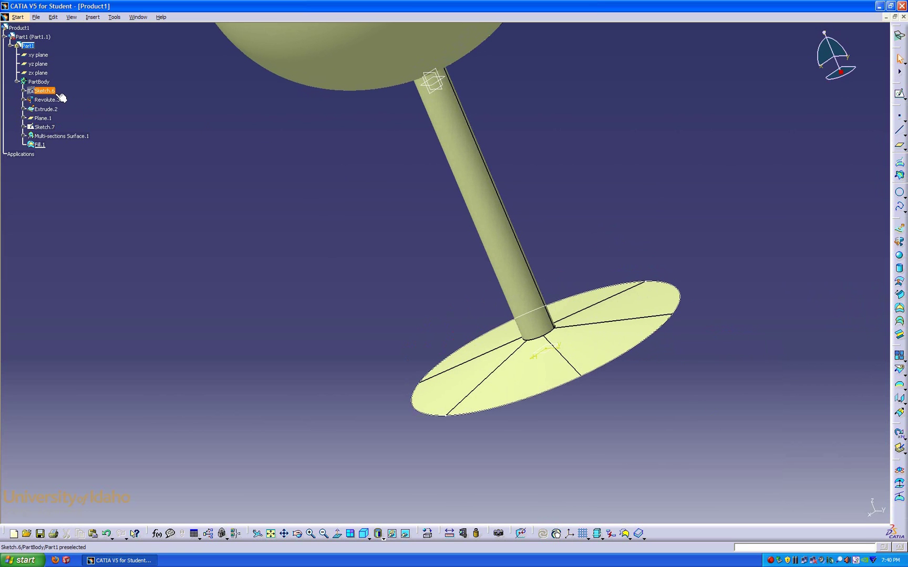
pyautogui.rightClick(46, 129)
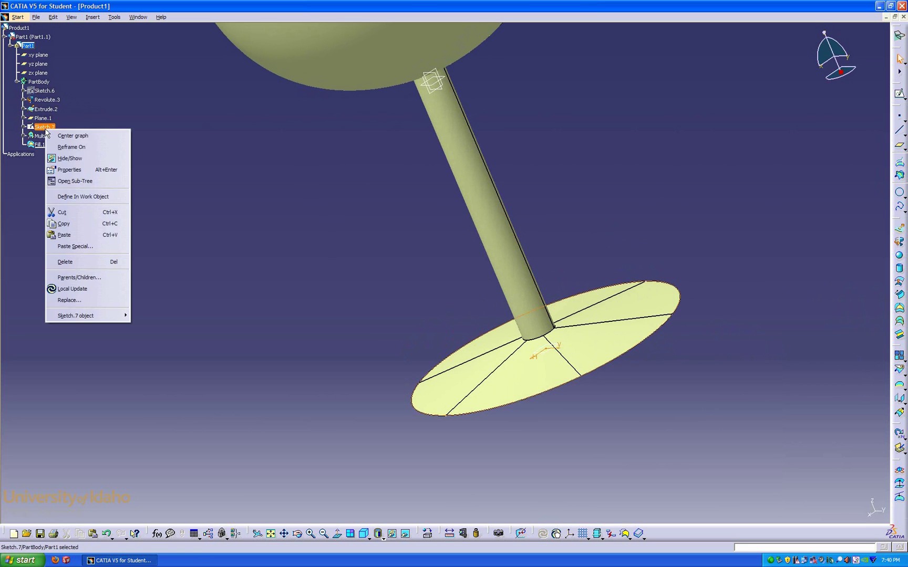
pyautogui.click(72, 158)
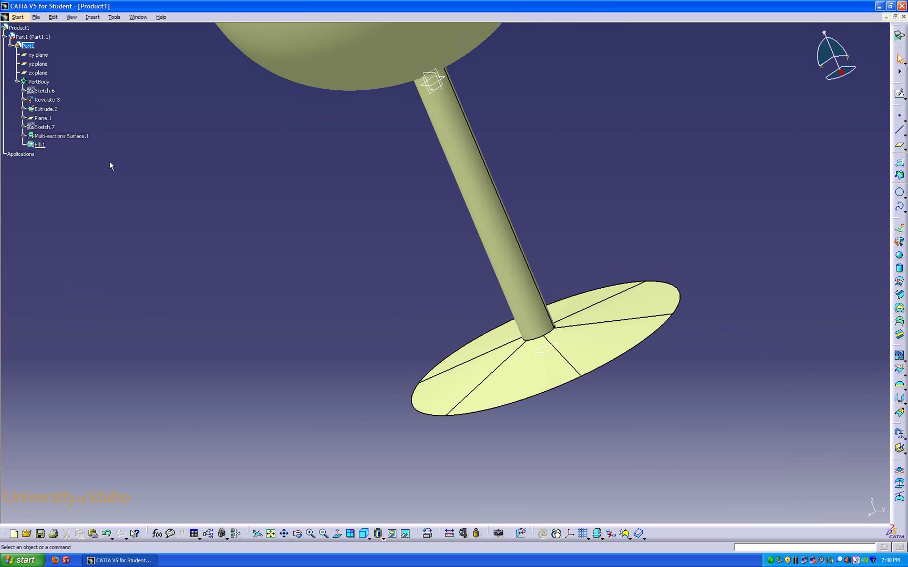
# Offset the revolved bowl surface inward by 0.236 in to create the goblet's inner wall
pyautogui.hotkey('shift', 'Up')
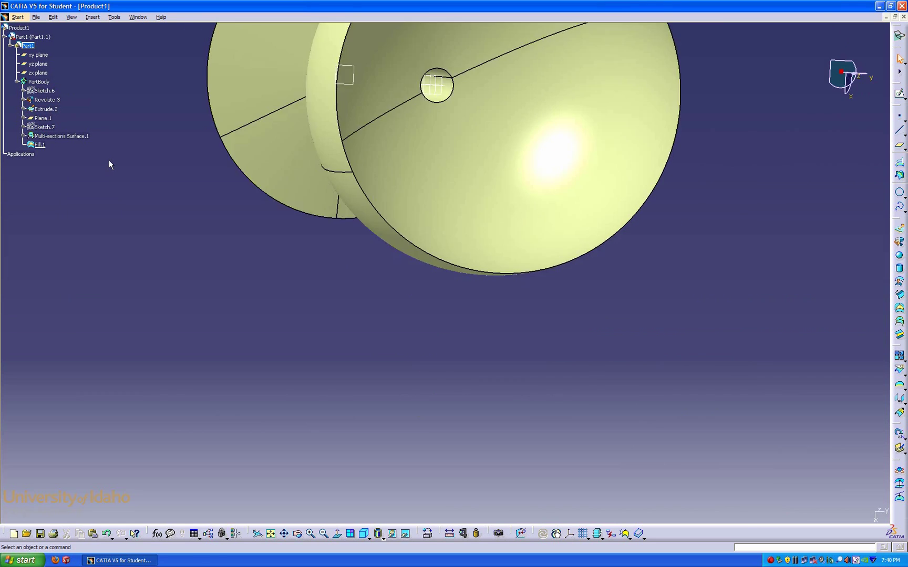
pyautogui.hotkey('shift', 'Left')
pyautogui.hotkey('shift', 'Right')
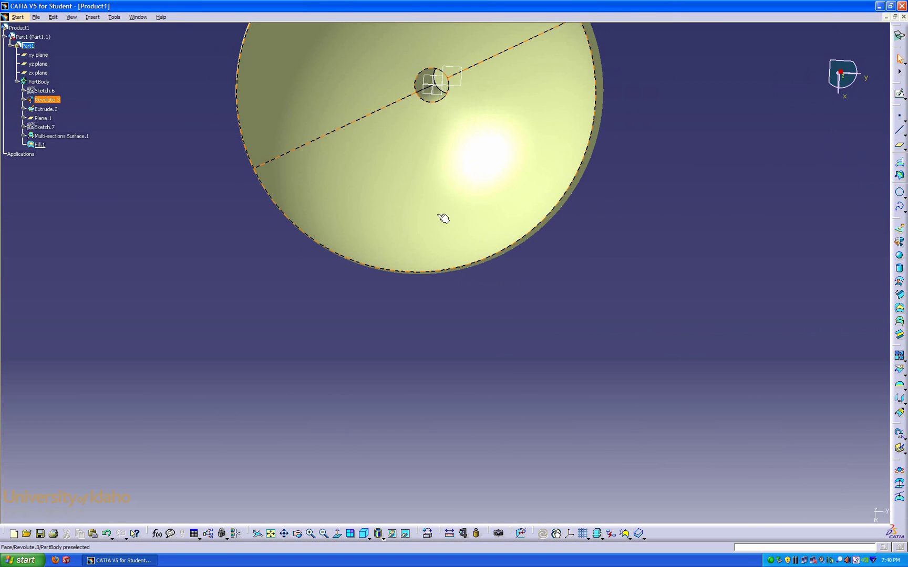
pyautogui.moveTo(512, 238); pyautogui.dragTo(451, 173, button='middle')
pyautogui.hotkey('ctrl', 'pagedown')
pyautogui.hotkey('ctrl', 'pageup')
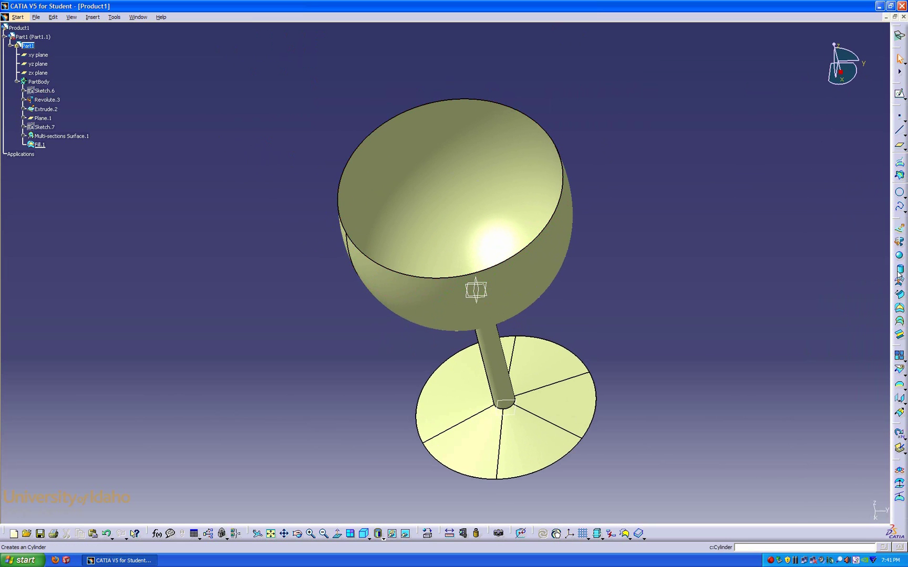
pyautogui.click(899, 284)
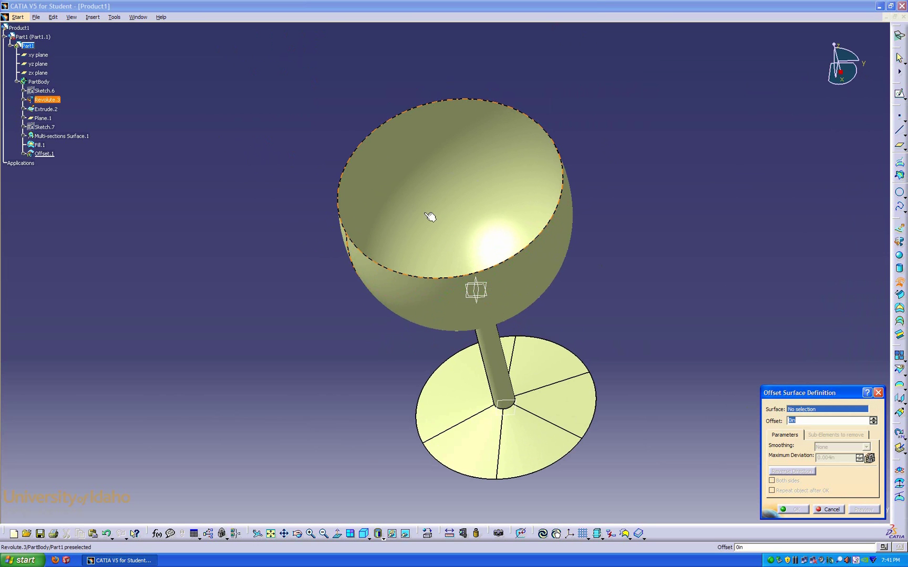
pyautogui.click(404, 191)
pyautogui.moveTo(404, 192); pyautogui.dragTo(538, 362, button='middle')
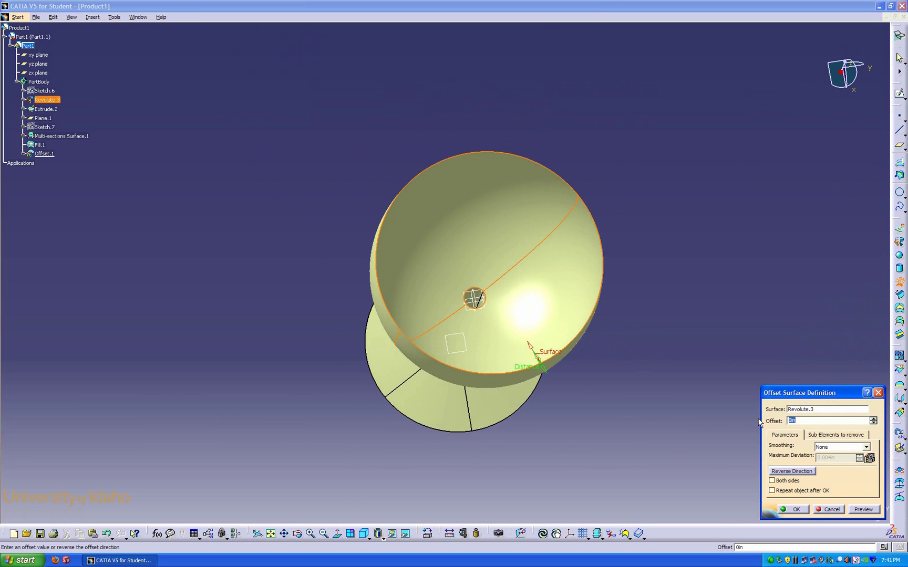
pyautogui.moveTo(542, 368); pyautogui.dragTo(535, 361)
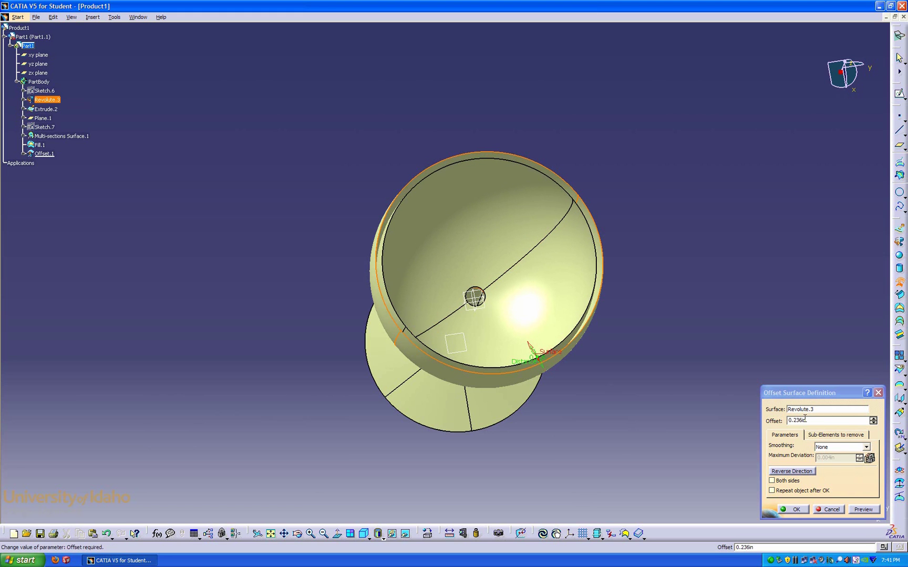
pyautogui.click(794, 509)
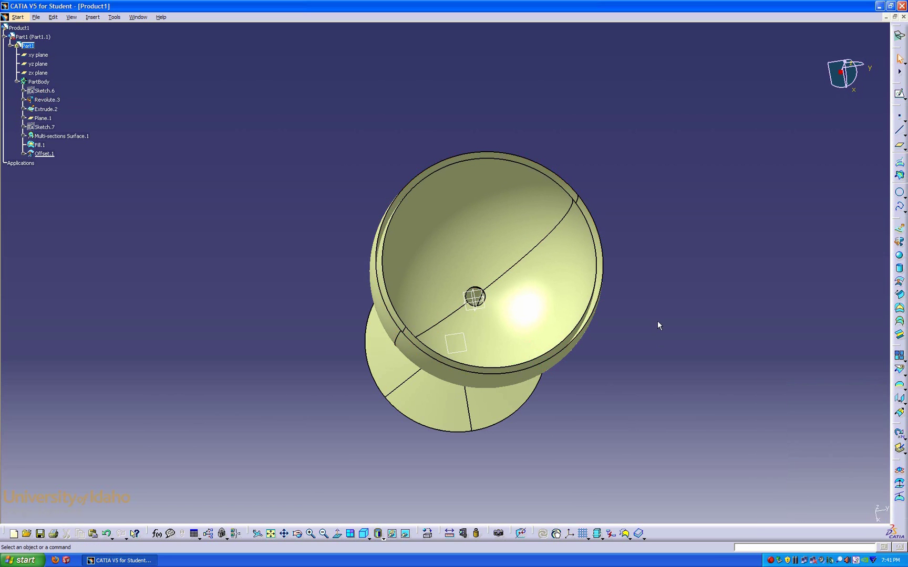
# Define a blend between the inner and outer rim edges of the bowl, with the offset and revolved surfaces as supports
pyautogui.moveTo(685, 306); pyautogui.dragTo(649, 220, button='middle')
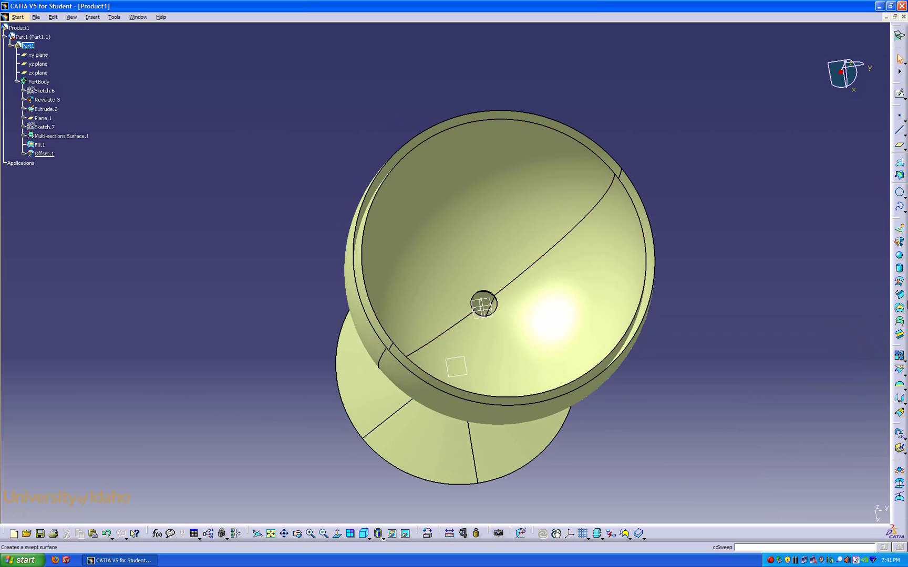
pyautogui.click(899, 337)
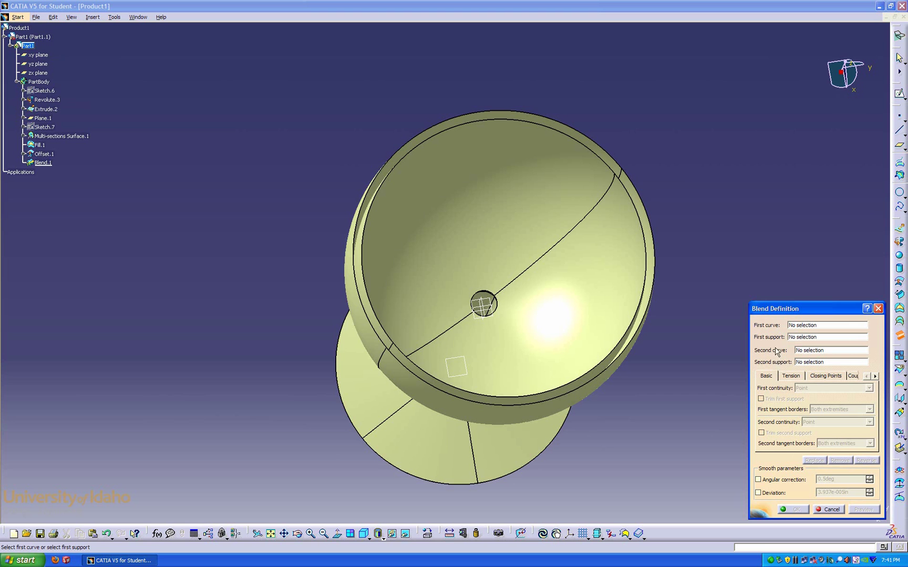
pyautogui.click(645, 262)
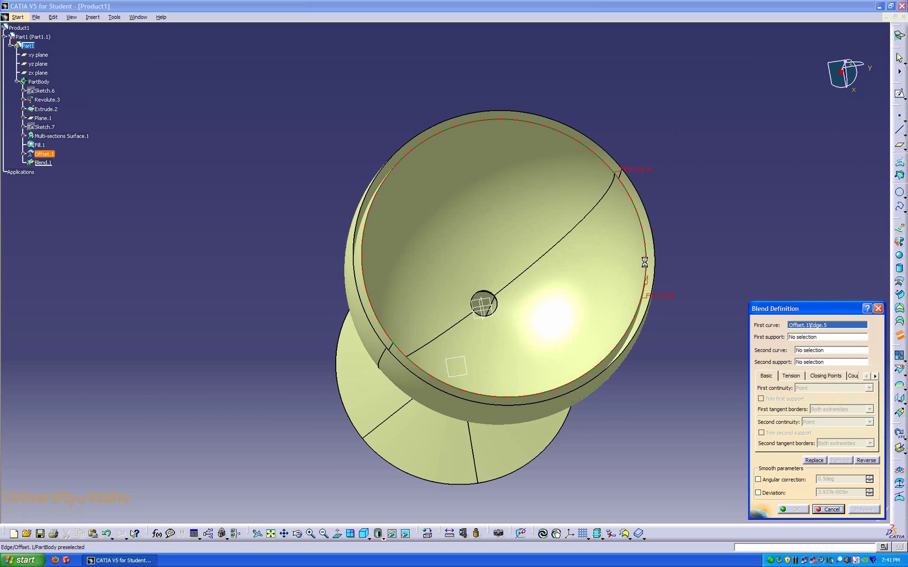
pyautogui.click(622, 266)
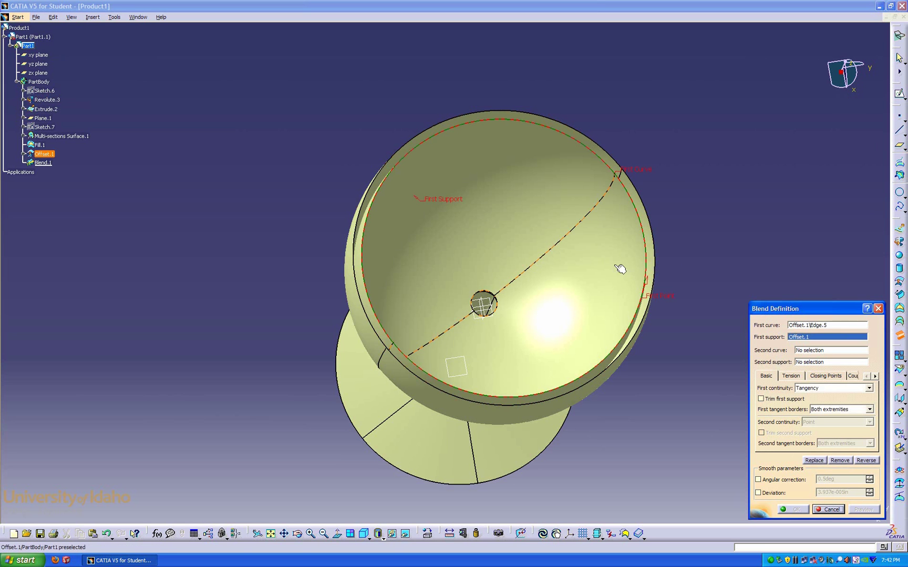
pyautogui.click(660, 272)
pyautogui.moveTo(659, 283); pyautogui.dragTo(557, 286, button='middle')
pyautogui.click(499, 273)
pyautogui.moveTo(498, 273); pyautogui.dragTo(630, 305, button='middle')
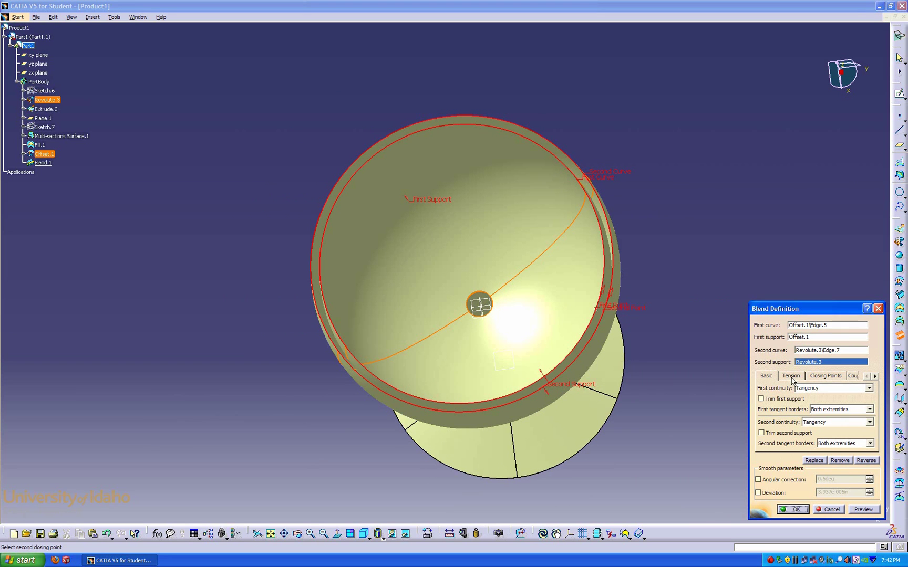
# Preview the rim blend with both the first and second continuity set to Point
pyautogui.click(869, 389)
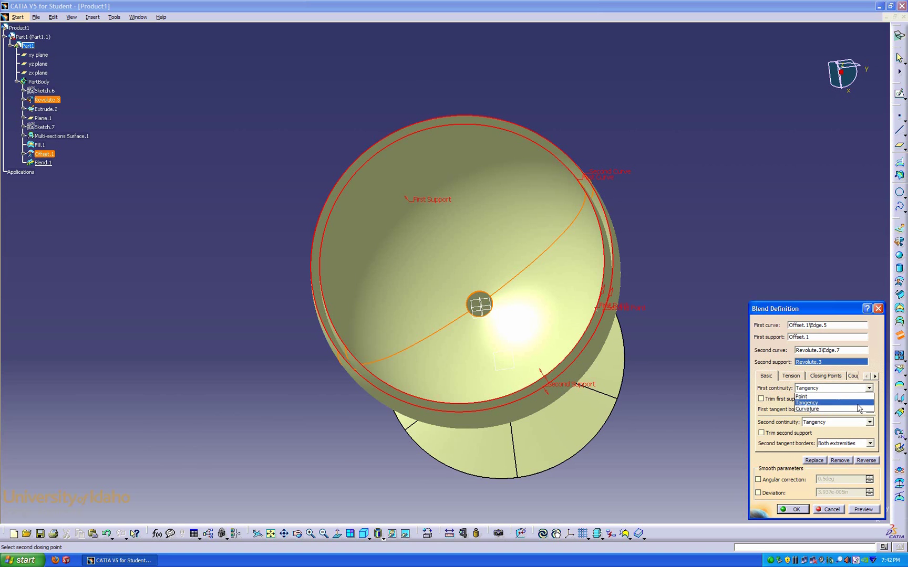
pyautogui.click(841, 396)
pyautogui.click(869, 422)
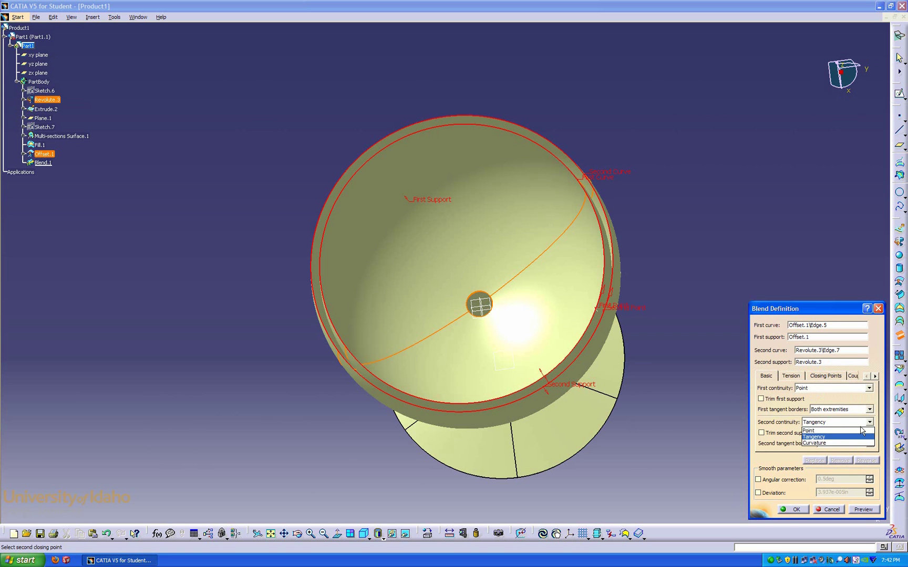
pyautogui.click(835, 430)
pyautogui.click(863, 510)
pyautogui.moveTo(658, 355); pyautogui.dragTo(643, 346, button='middle')
# Set both continuities of the blend to Tangency and create the rounded rim
pyautogui.click(869, 389)
pyautogui.click(858, 400)
pyautogui.click(869, 422)
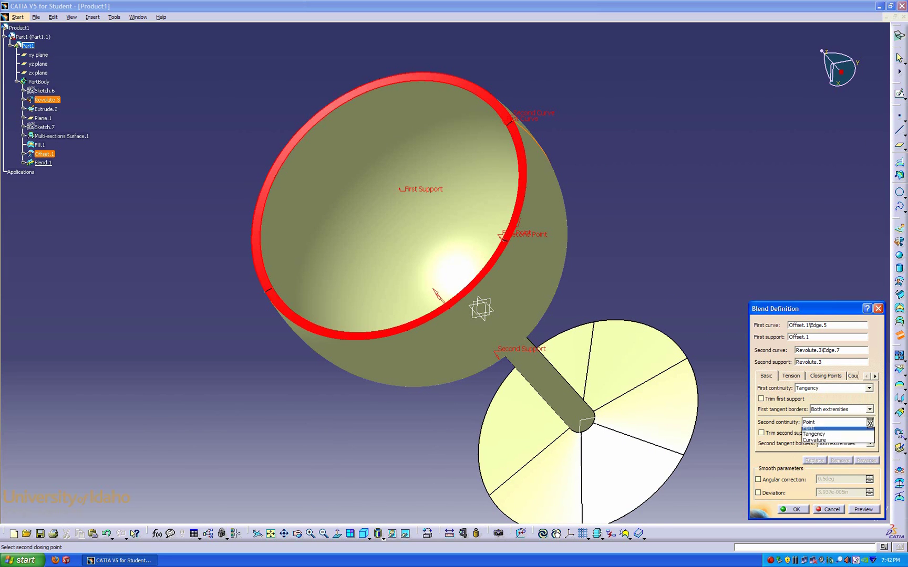
pyautogui.click(820, 434)
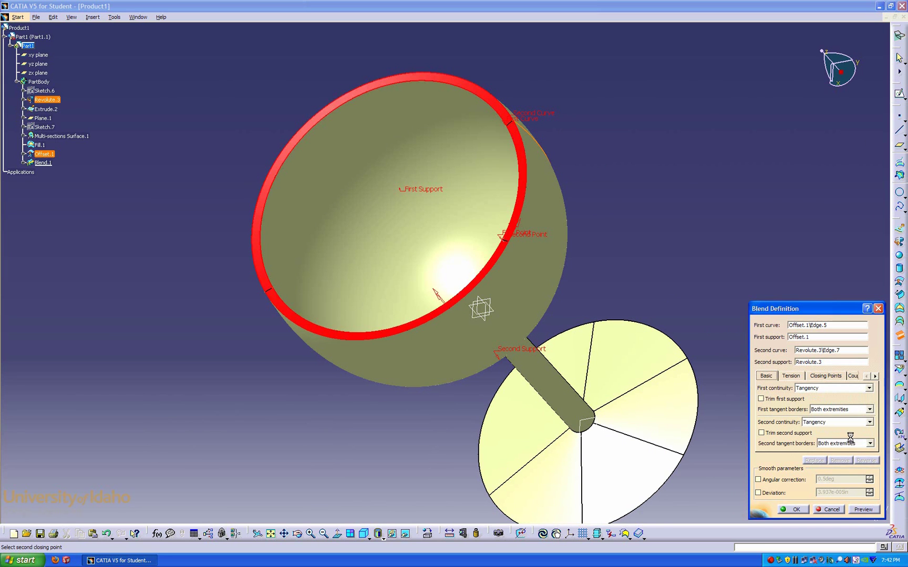
pyautogui.click(863, 510)
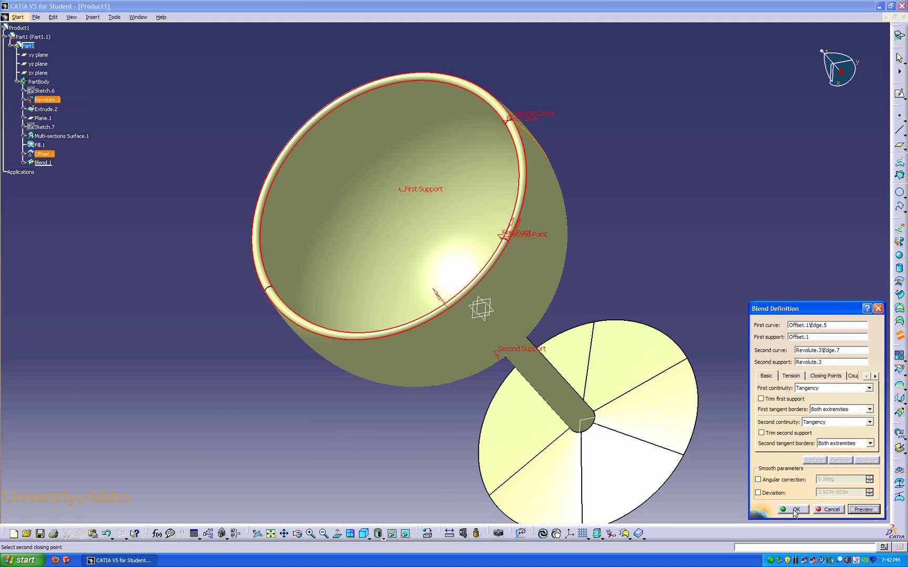
pyautogui.click(793, 510)
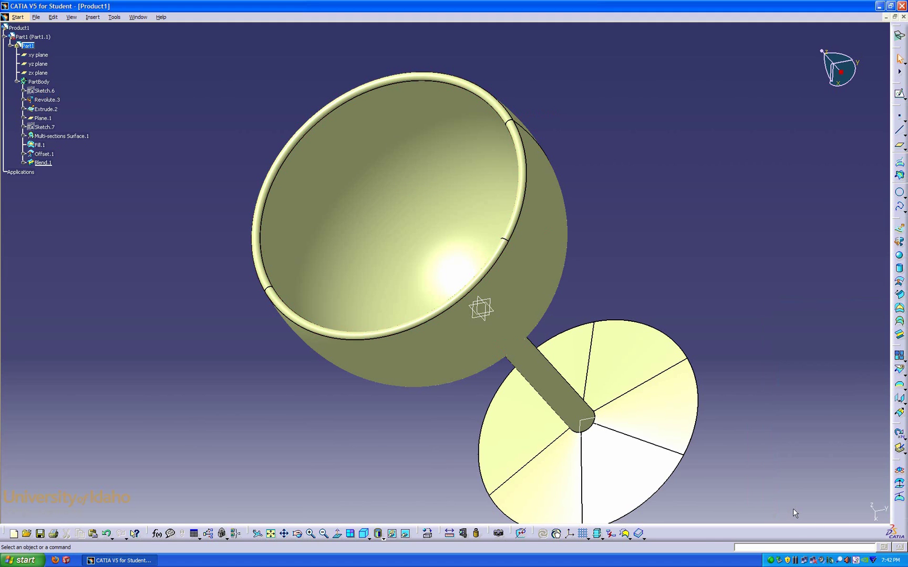
pyautogui.click(271, 533)
pyautogui.click(365, 535)
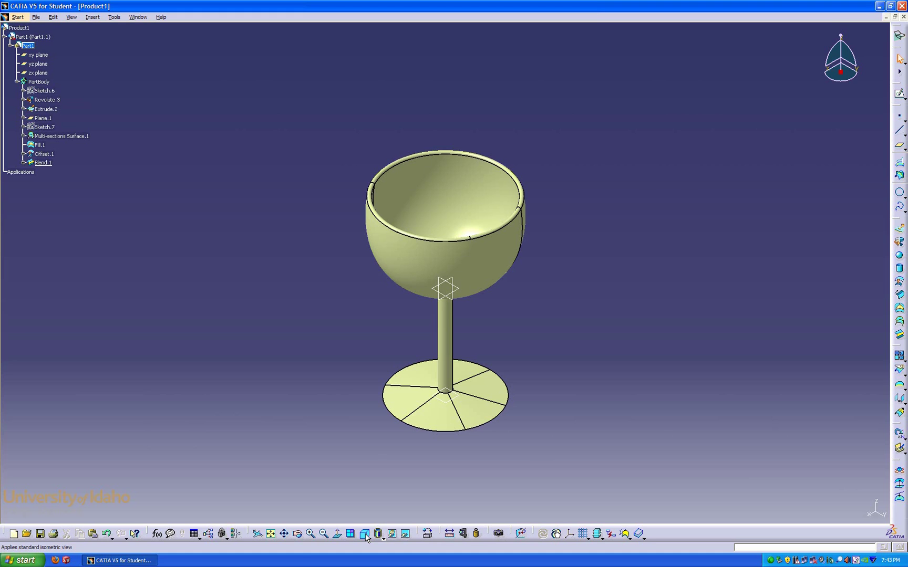
# Switch to Windows Explorer and open the folder T:\Catia Course\7. Fall 2009\Final Project\Wireframe
pyautogui.click(24, 560)
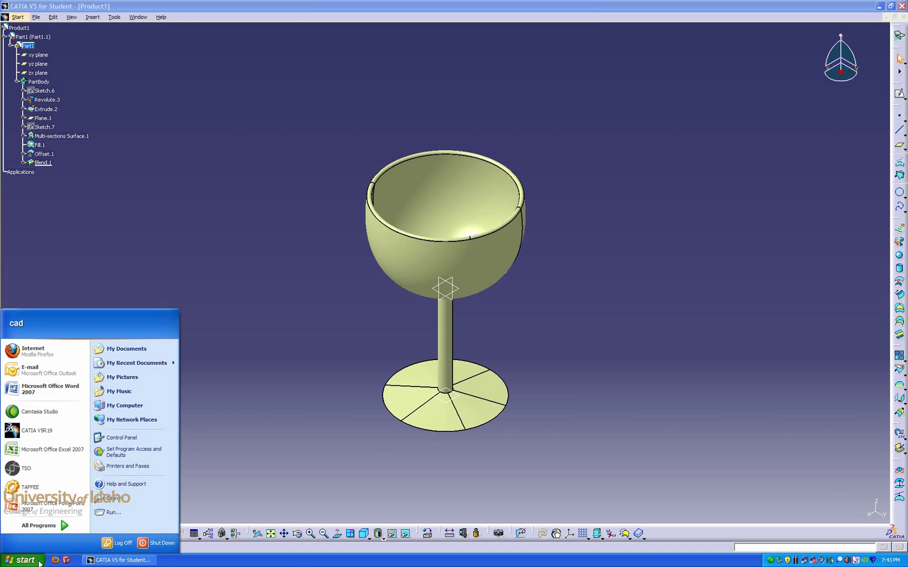
pyautogui.click(149, 406)
pyautogui.doubleClick(123, 230)
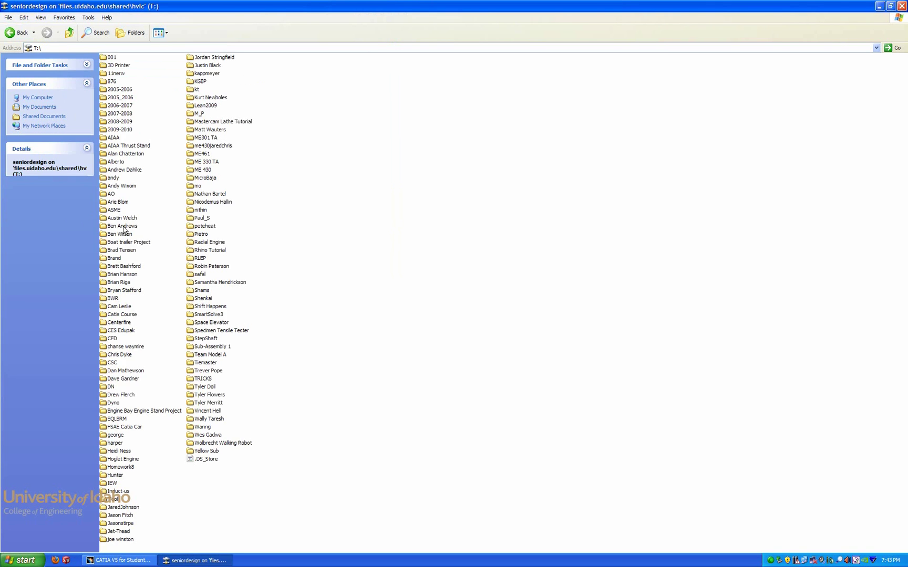
pyautogui.doubleClick(129, 315)
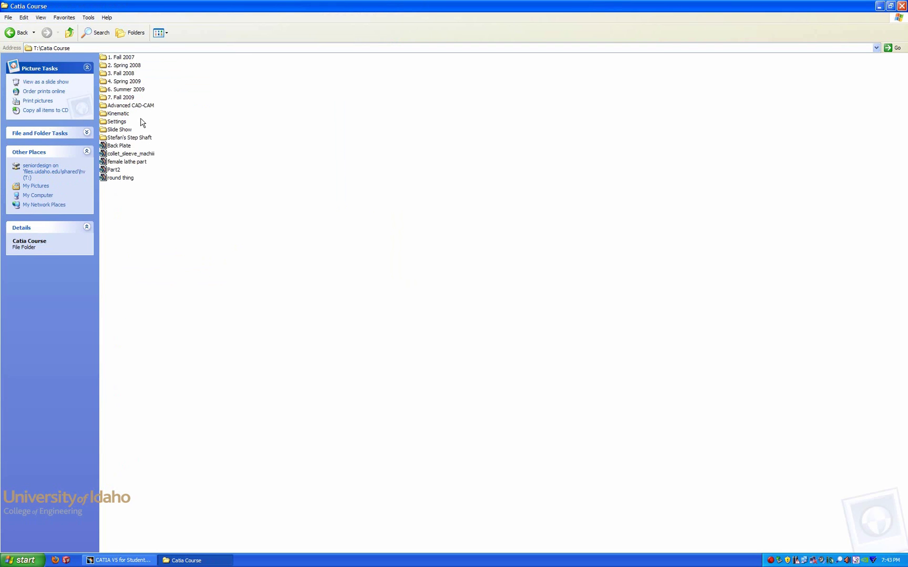
pyautogui.doubleClick(125, 98)
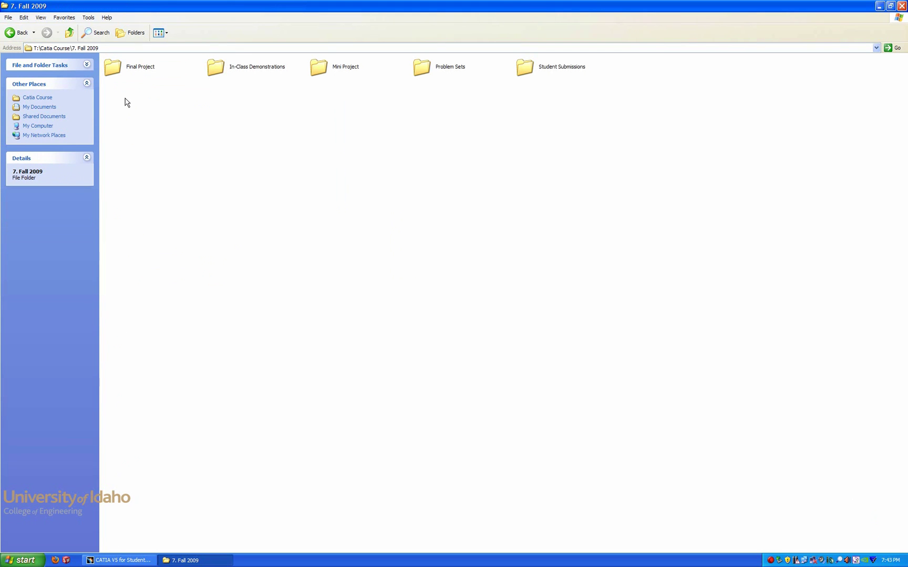
pyautogui.doubleClick(122, 70)
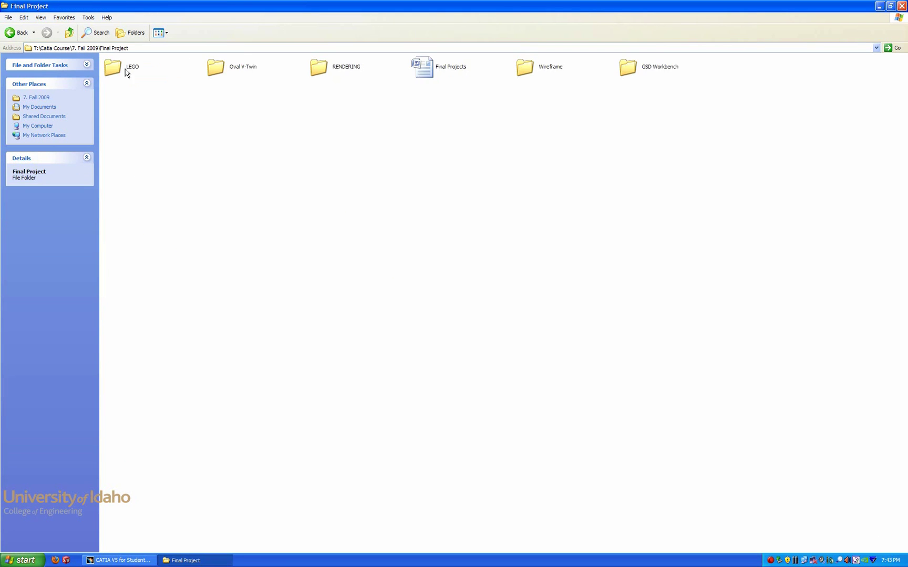
pyautogui.doubleClick(538, 71)
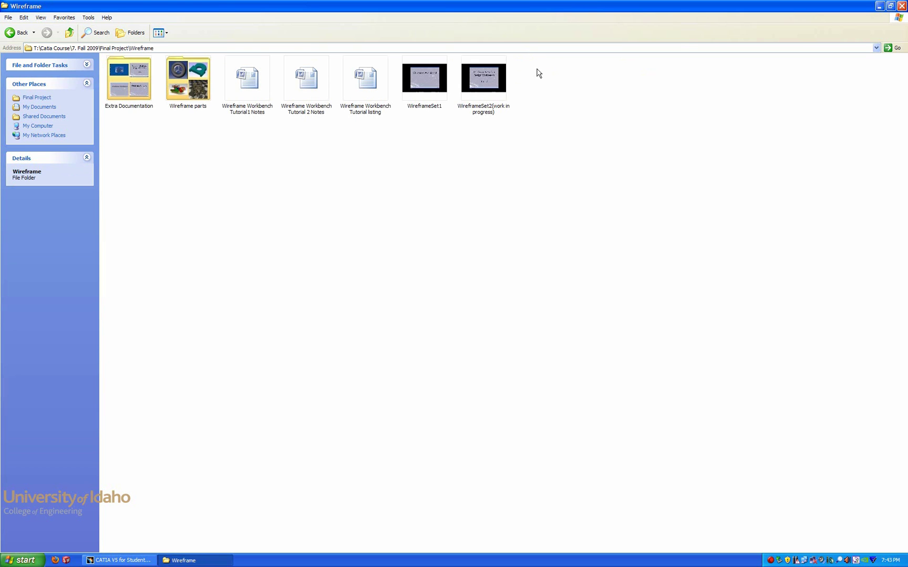